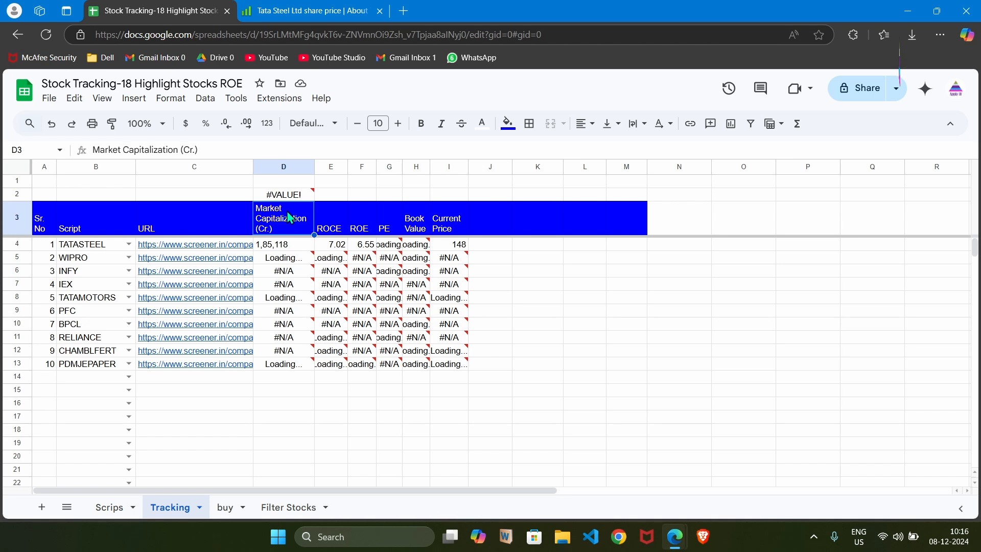
Check the import error details on the failing cells in the ROE and PE columns.
mouse_move(372, 264)
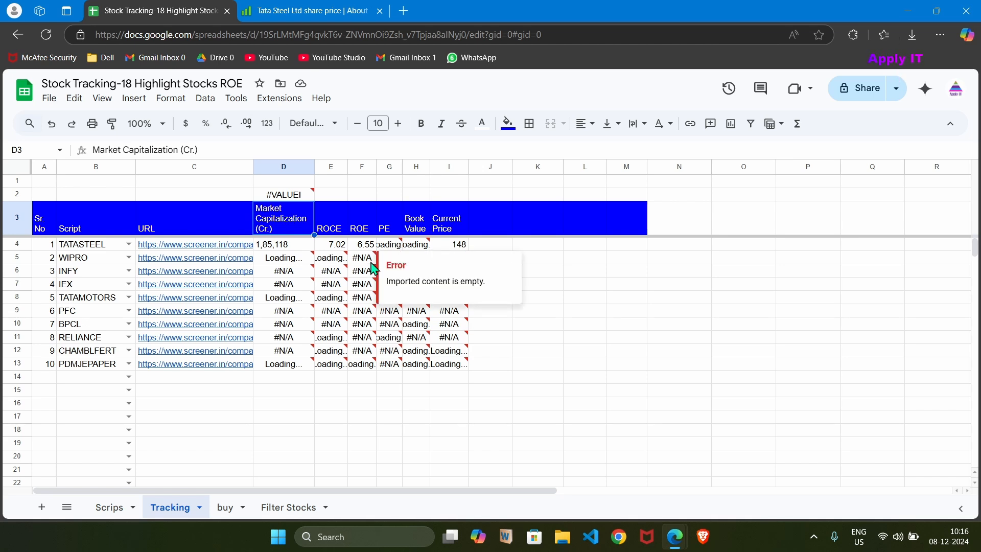
left_click(371, 263)
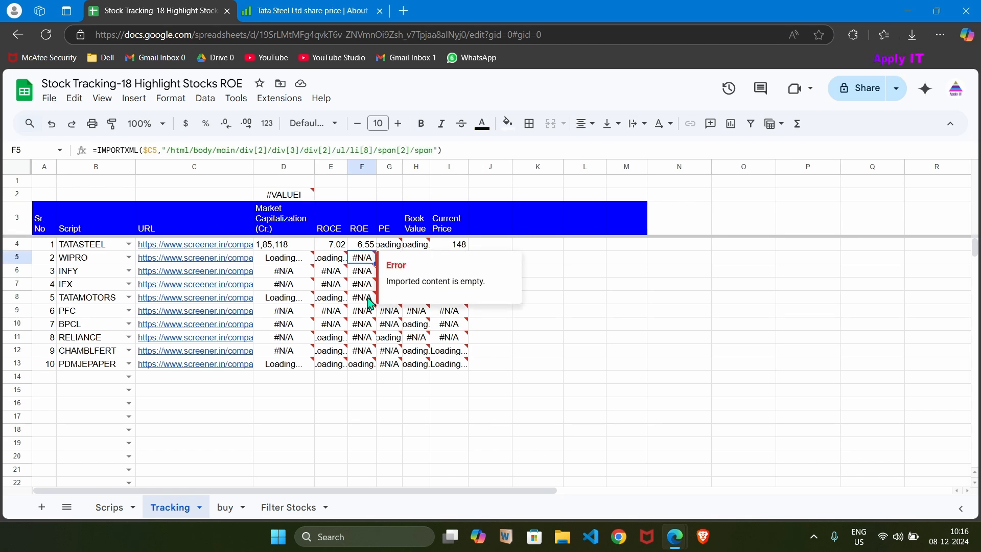
mouse_move(368, 309)
mouse_move(387, 276)
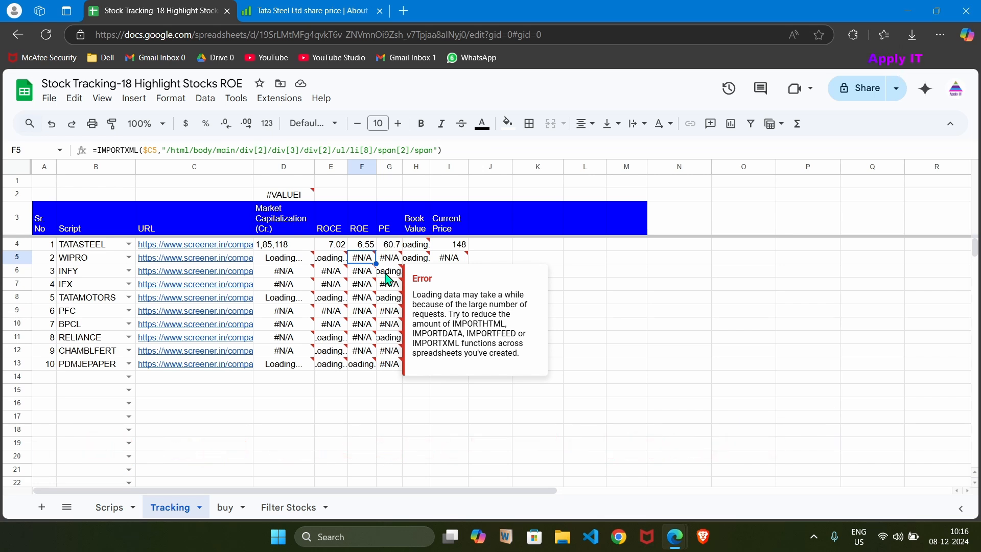
Review the IMPORTXML formulas in D2 and D4 and the URL formula in C4 that they refer to.
left_click(286, 196)
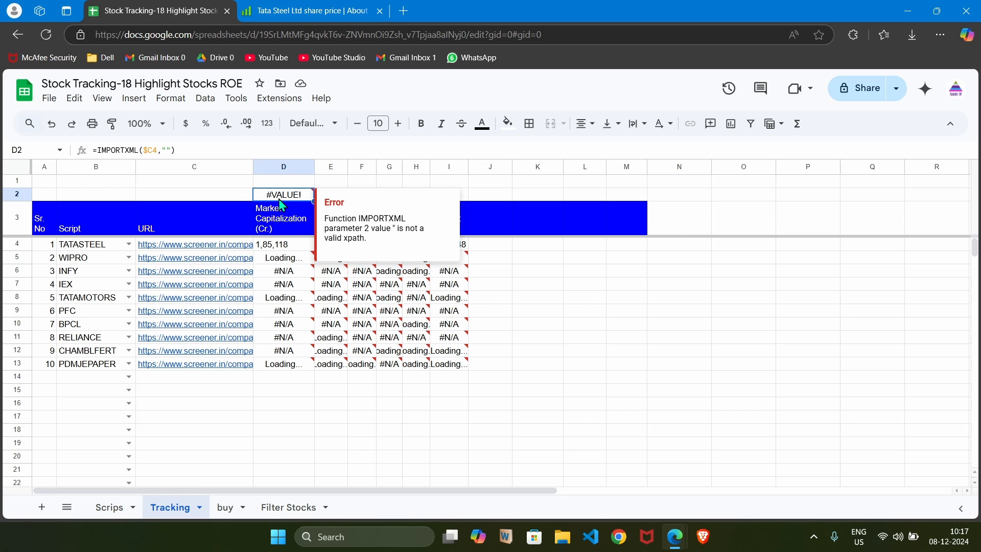
left_click(198, 248)
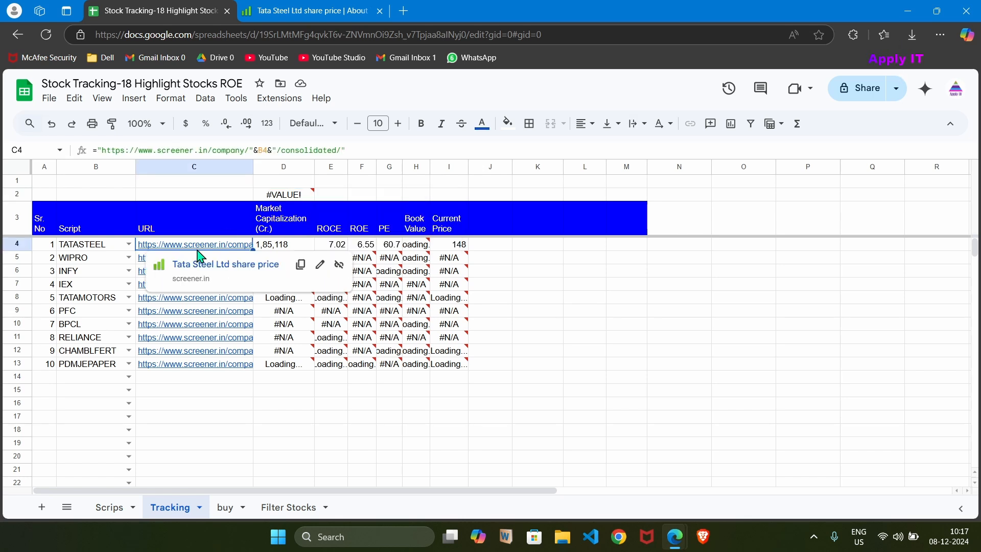
left_click(286, 195)
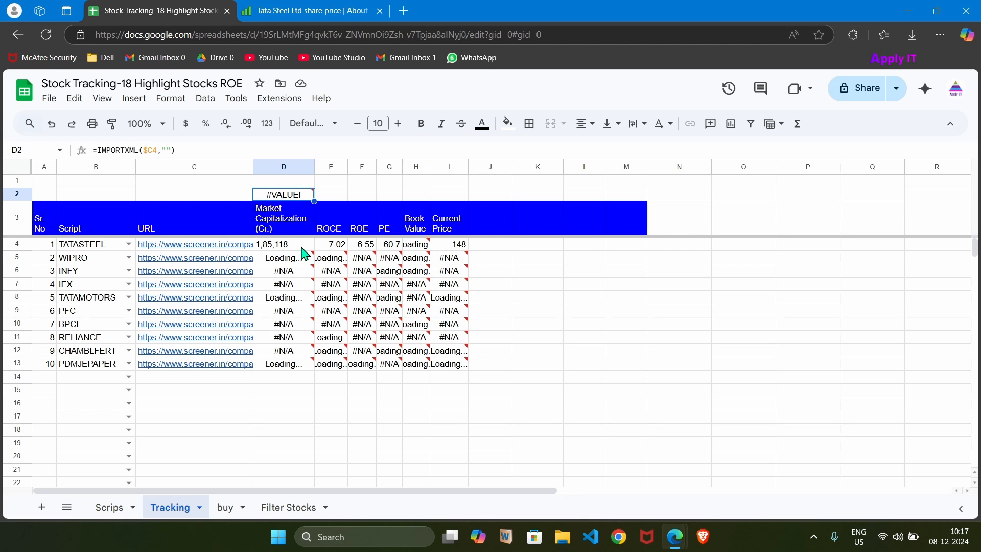
left_click(213, 152)
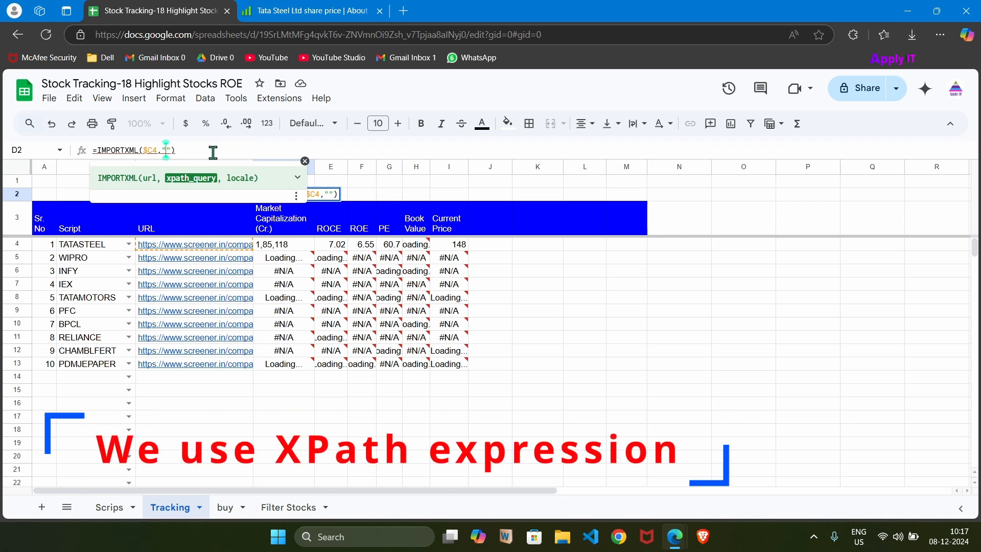
key("Escape")
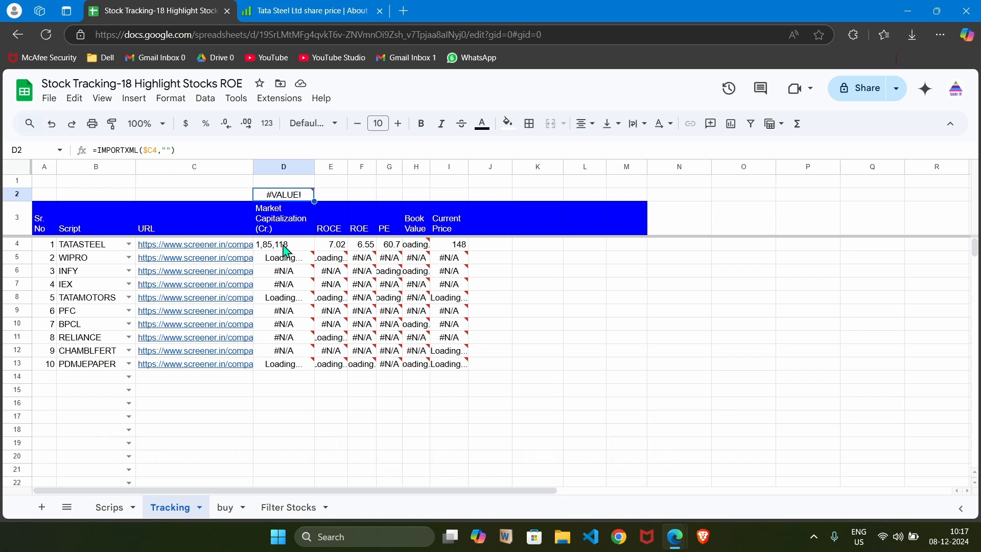
left_click(287, 251)
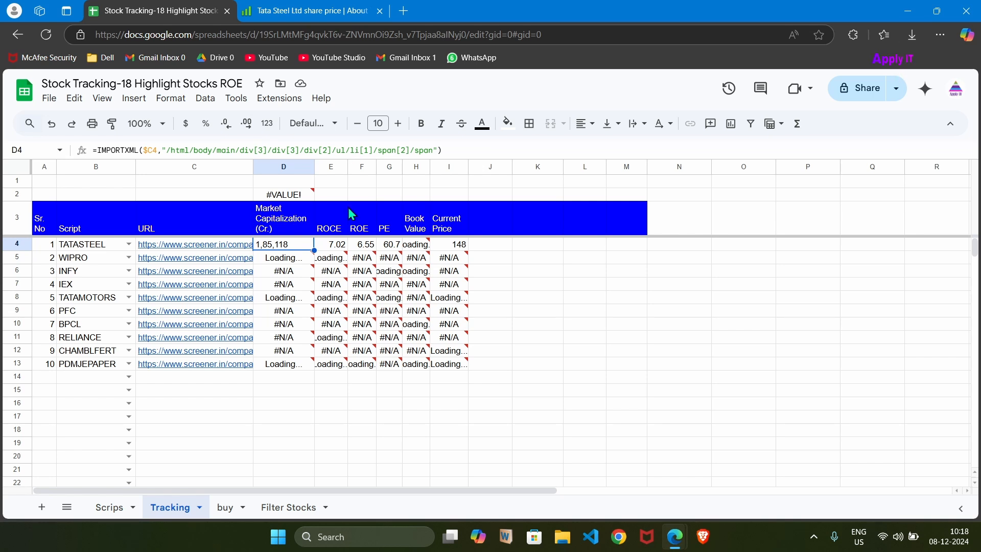
Switch to the Tata Steel page on Screener and check the stock symbol in its web address.
left_click(304, 18)
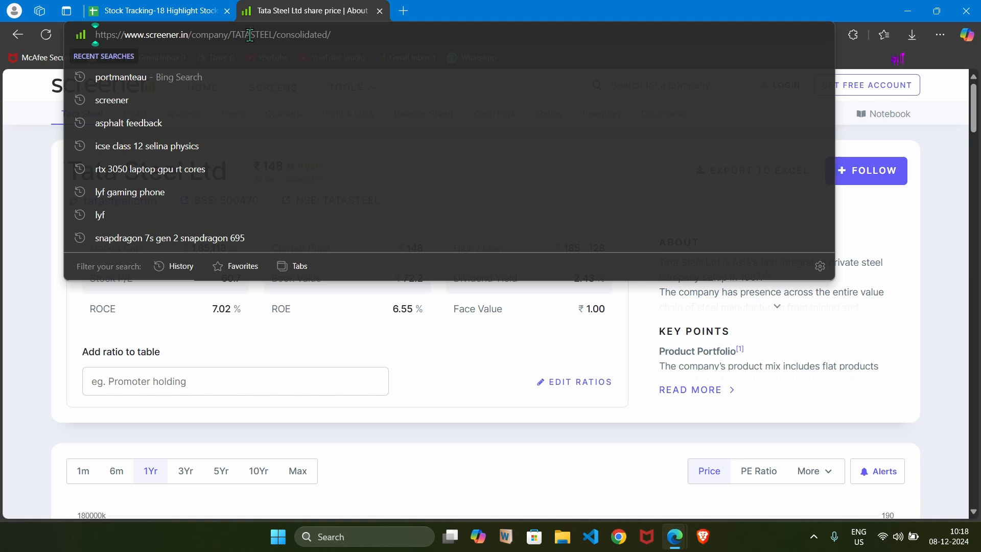
double_click(252, 35)
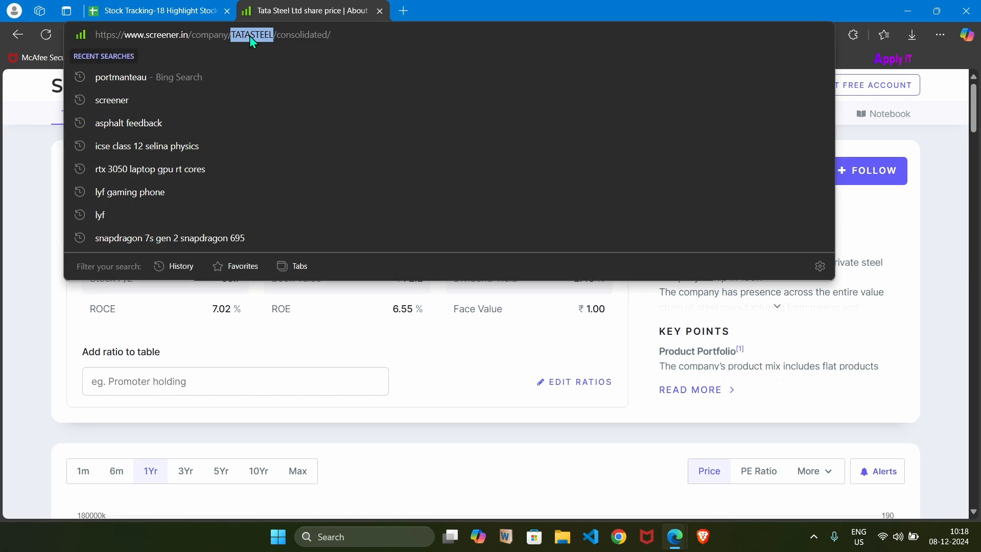
left_click(327, 317)
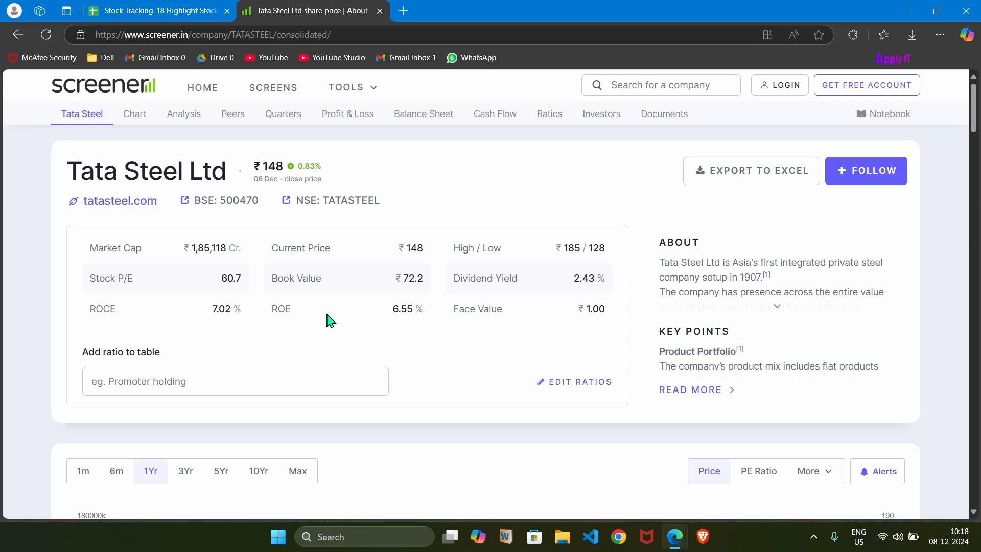
Inspect Tata Steel's Market Cap figure and copy the full XPath of its number element.
left_click_drag(191, 248, 225, 256)
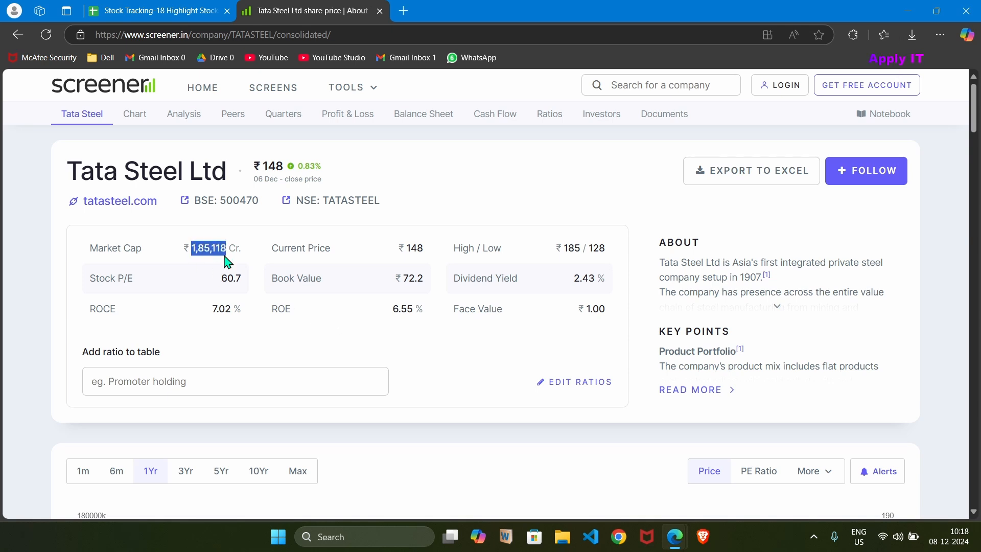
left_click(149, 7)
left_click(263, 14)
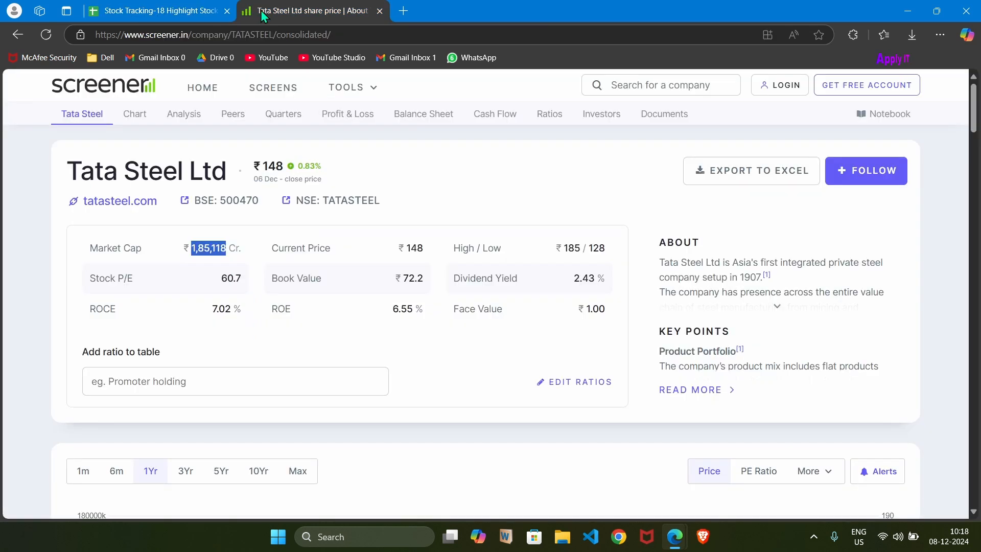
right_click(207, 248)
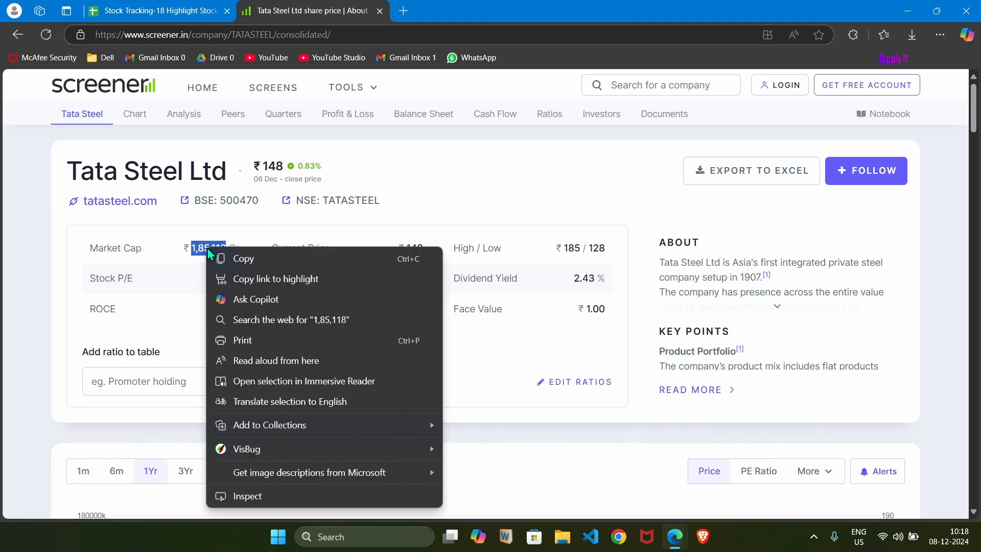
left_click(254, 498)
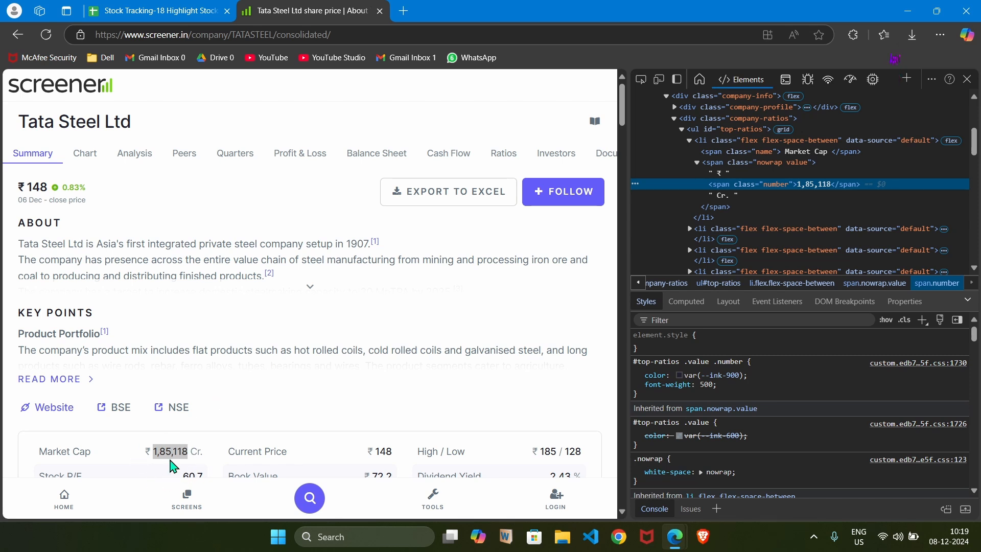
right_click(814, 194)
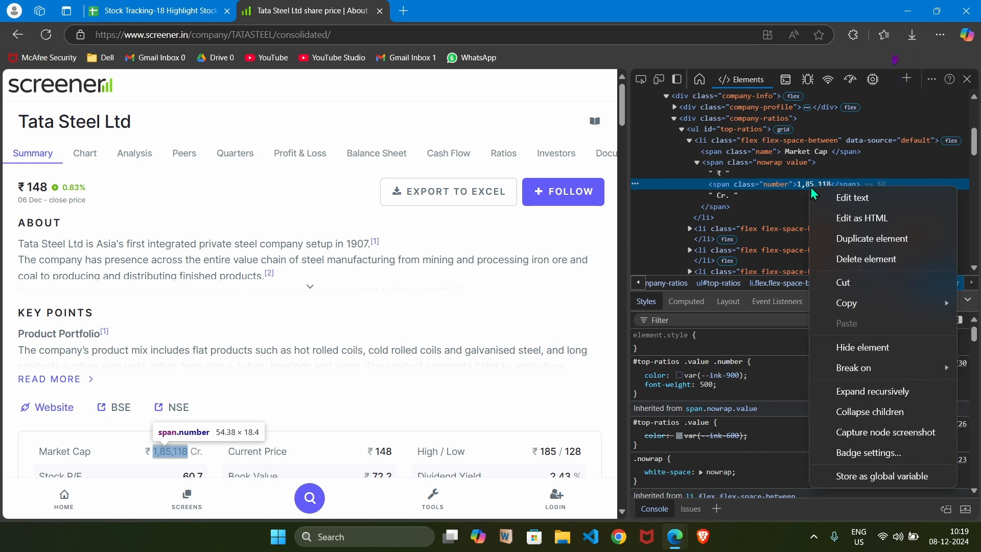
mouse_move(850, 307)
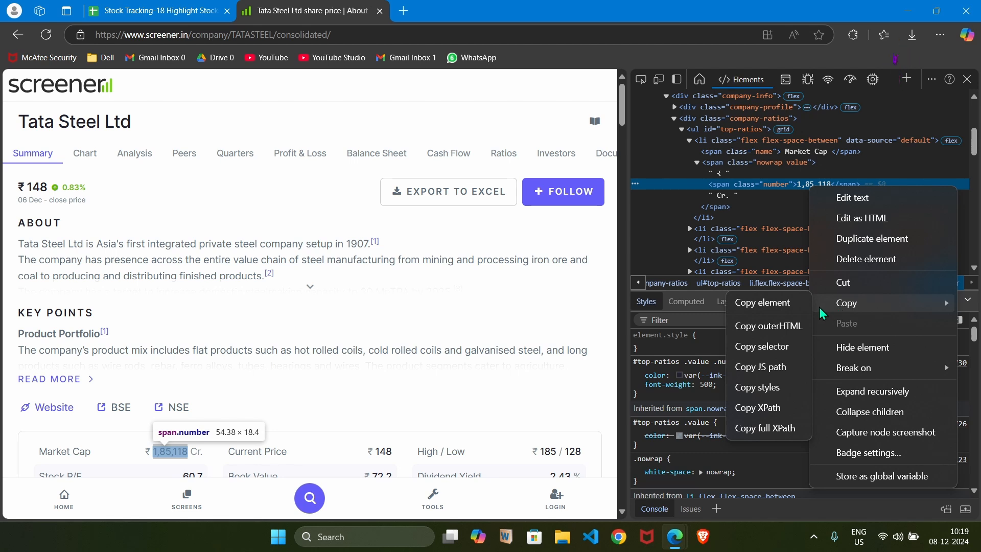
left_click(765, 430)
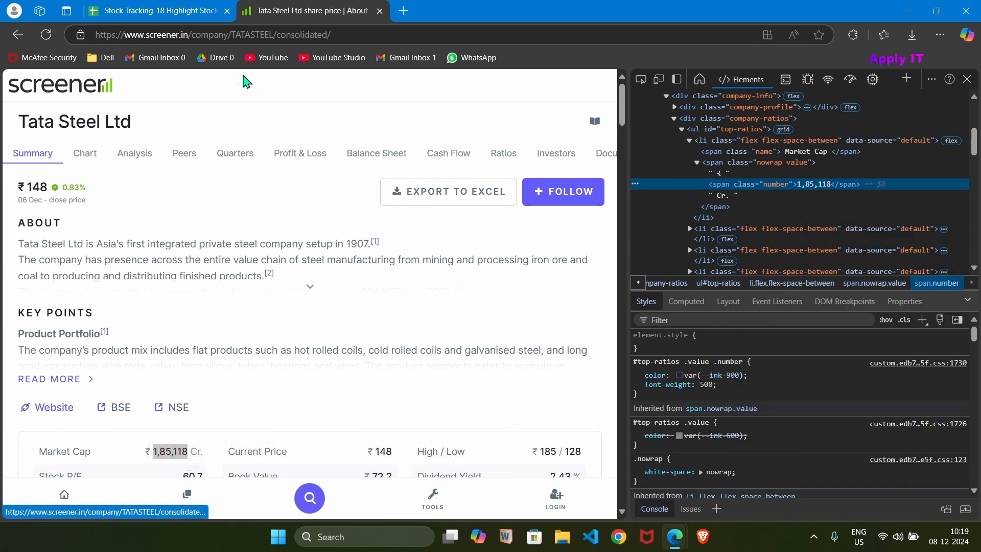
Return to the tracking sheet and replace the XPath in D4's IMPORTXML formula with the copied "/html/body/main/div[3]/div[3]/div[2]/ul/li[1]/span[2]/span".
left_click(159, 11)
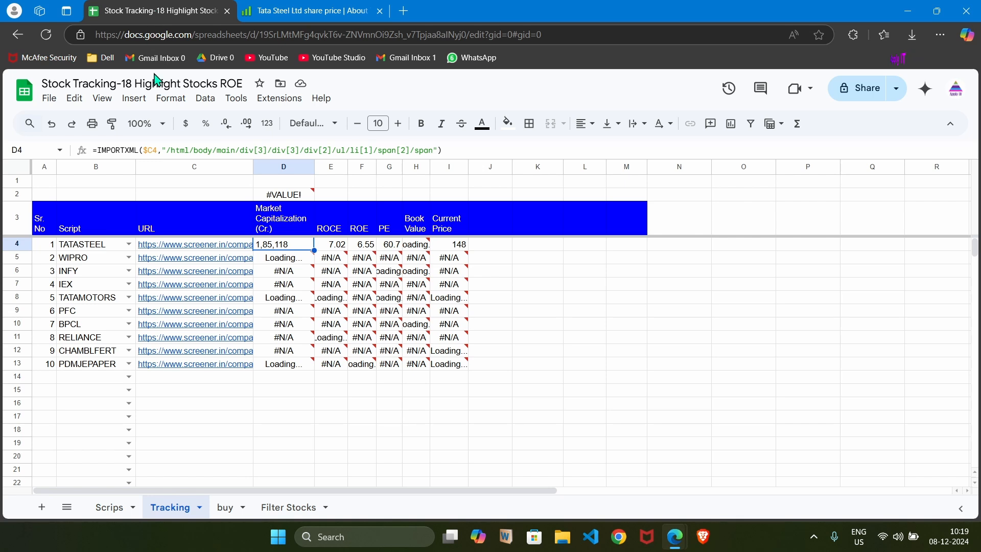
left_click(170, 149)
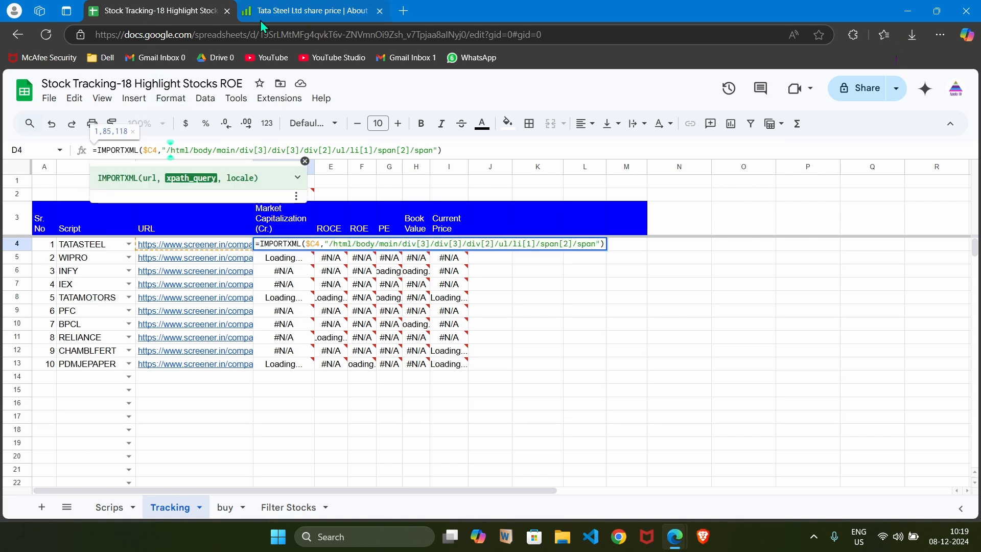
key("Left")
key("shift+Right")
key("shift+Right")
key("shift+Right")
key("shift+Right")
key("shift+Right")
key("shift+Right")
key("shift+Right")
key("shift+Right")
key("shift+Right")
key("shift+Right")
key("shift+Right")
key("shift+Right")
key("shift+Right")
key("shift+Right")
key("shift+Right")
key("shift+Right")
key("shift+Right")
key("shift+Right")
key("shift+Right")
key("shift+Right")
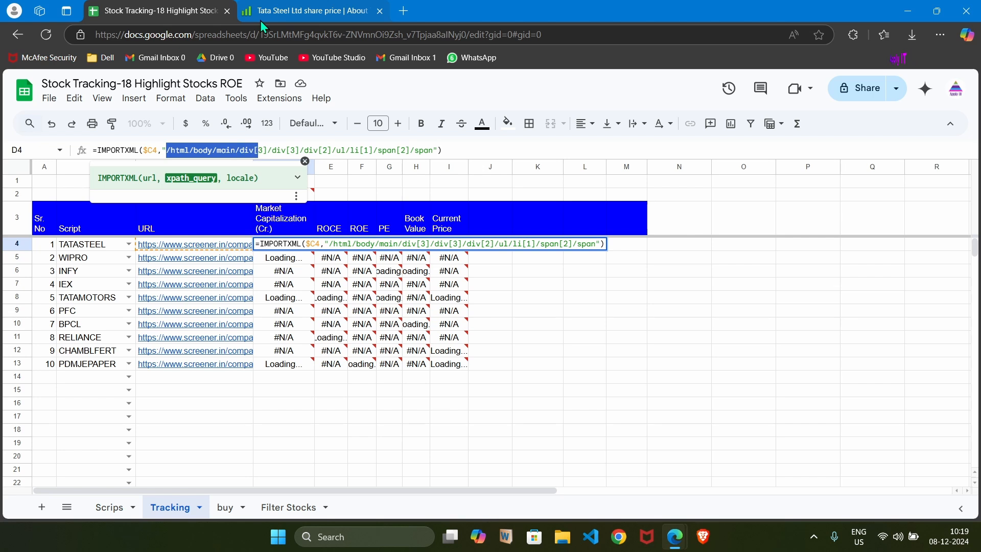
key("shift+Right")
key("shift+Right")
key("shift+Right")
key("shift+Right")
key("shift+Right")
key("shift+Right")
key("shift+Right")
key("shift+Right")
key("shift+Right")
key("shift+Right")
key("shift+Right")
key("shift+Right")
key("shift+Right")
key("shift+Right")
key("shift+Right")
key("shift+Right")
key("shift+Right")
key("shift+Right")
key("shift+Right")
key("shift+Right")
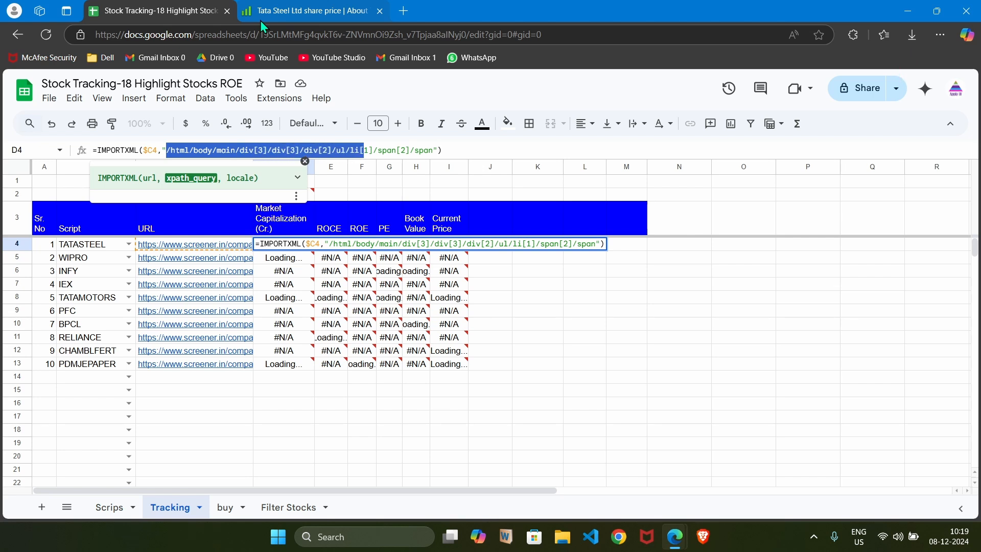
key("shift+Right")
key("shift+Right")
key("shift+Right")
key("shift+Right")
key("shift+Right")
key("shift+Right")
key("shift+Right")
key("shift+Right")
key("shift+Right")
key("shift+Right")
key("shift+Right")
key("shift+Right")
key("shift+Right")
key("shift+Right")
key("shift+Right")
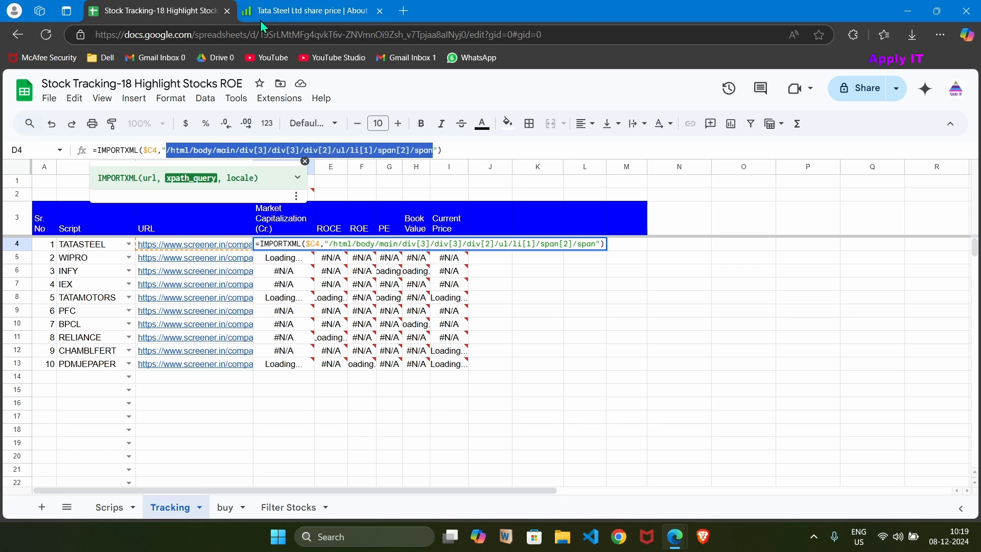
key("ctrl+x")
key("ctrl+v")
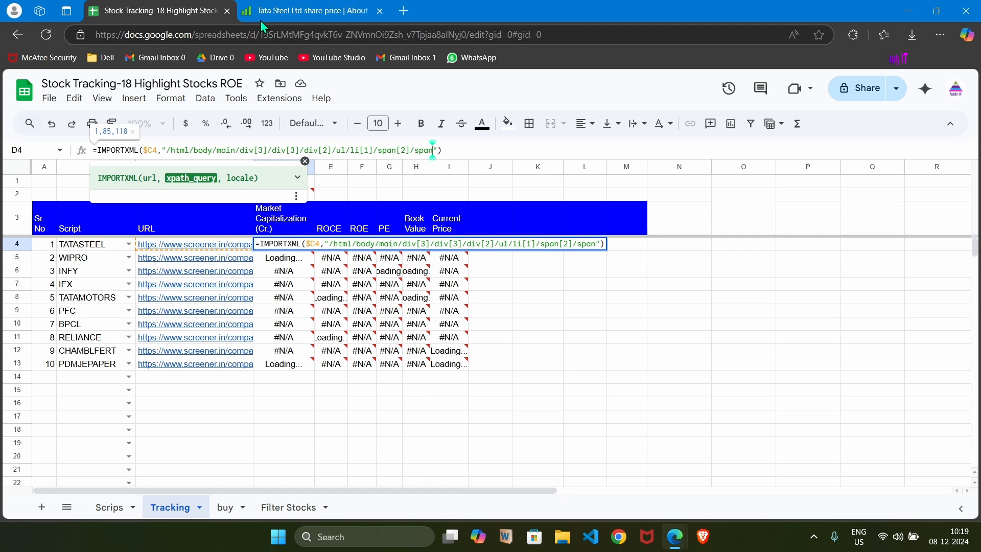
key("Return")
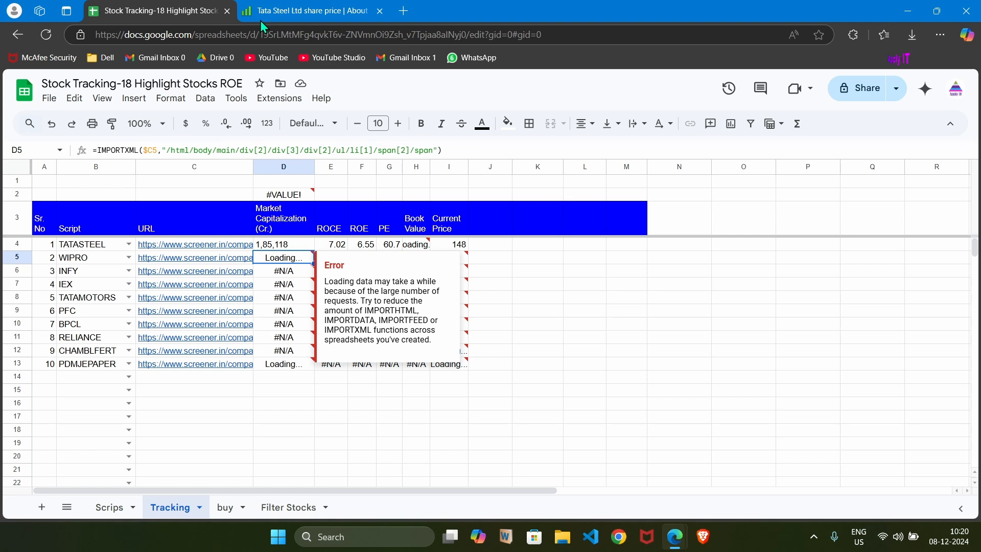
key("Up")
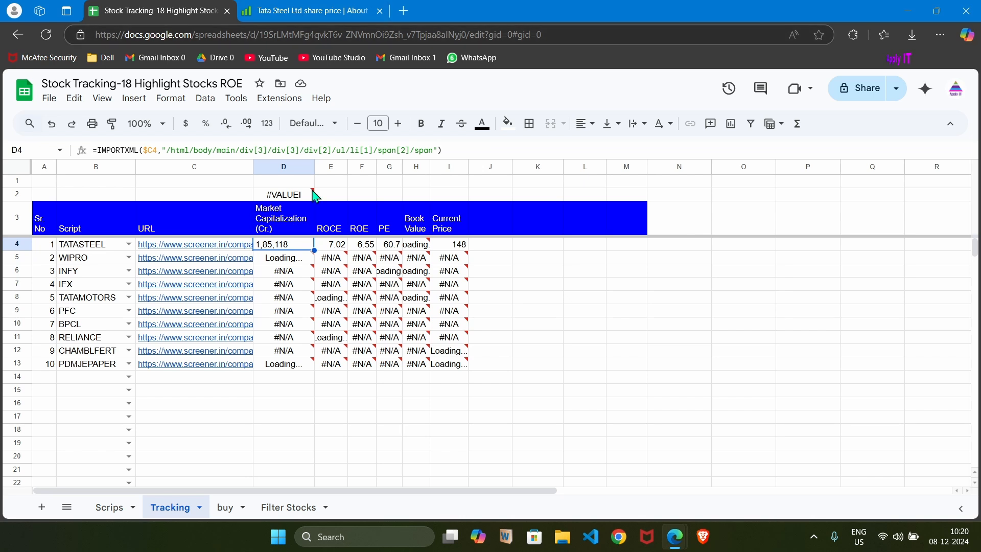
Inspect Tata Steel's ROCE figure on the Screener page and copy the full XPath of its number element.
left_click(337, 229)
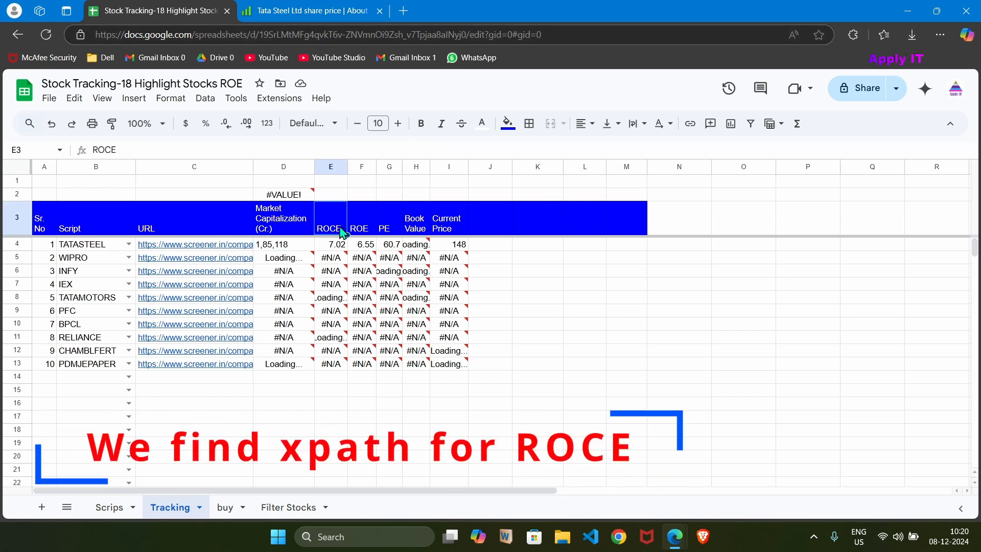
left_click(312, 12)
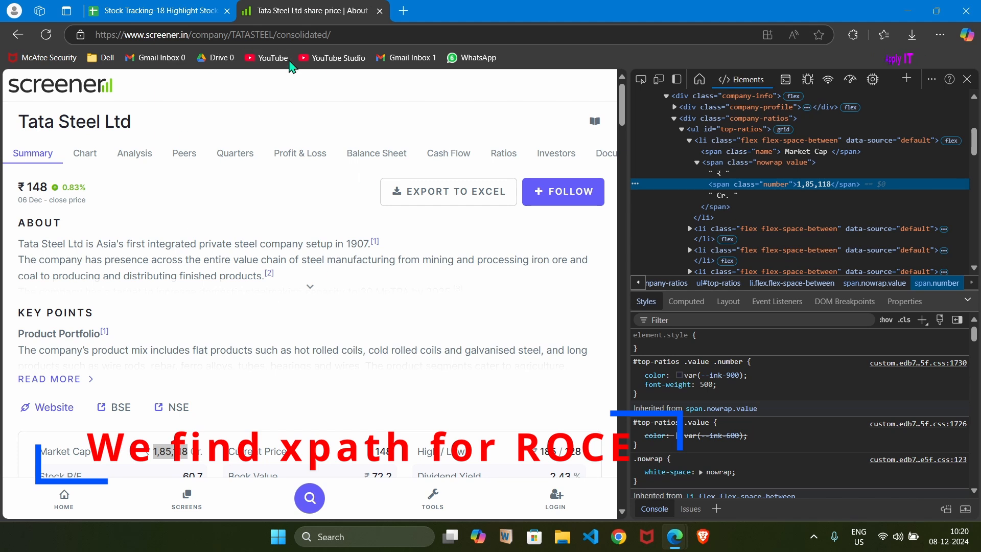
scroll(347, 217, "down", 3)
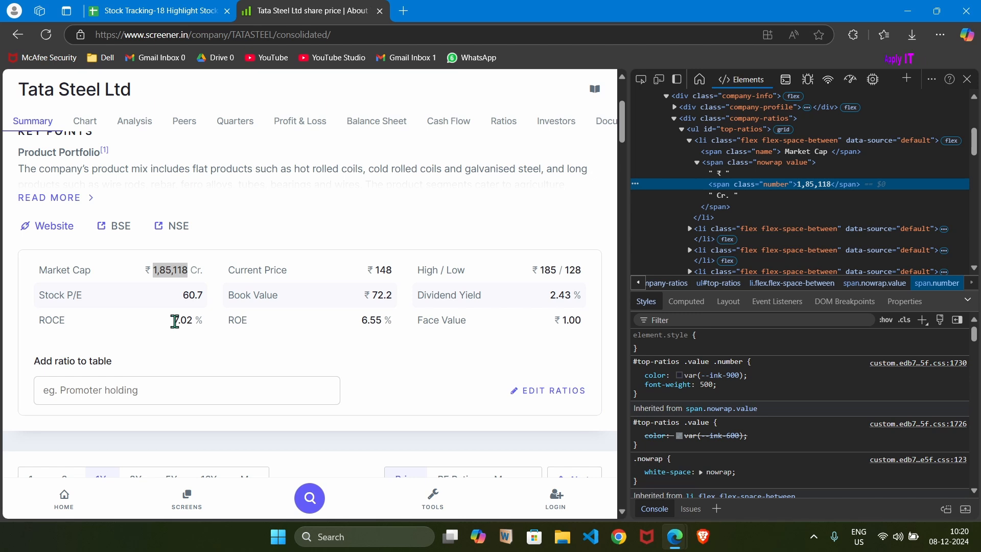
left_click_drag(174, 321, 190, 326)
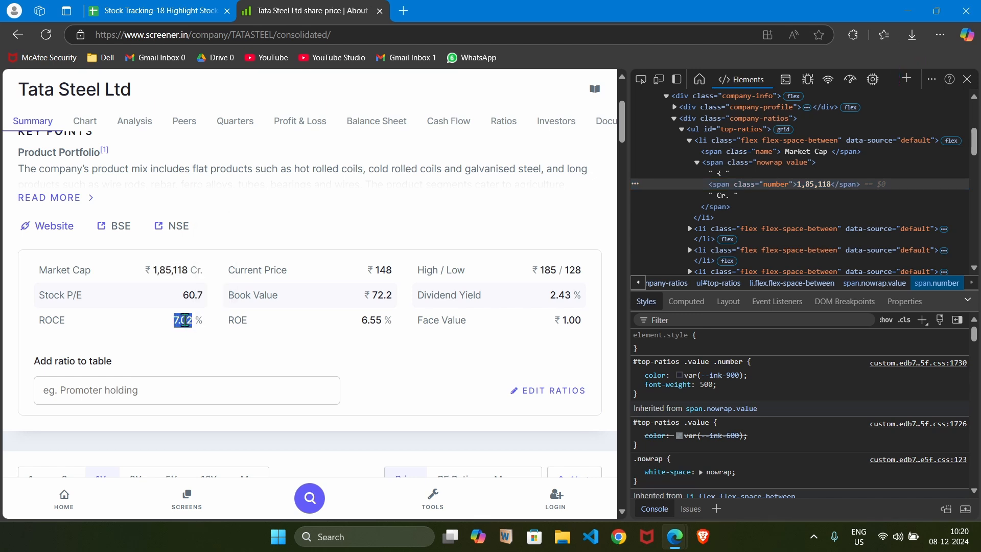
right_click(190, 325)
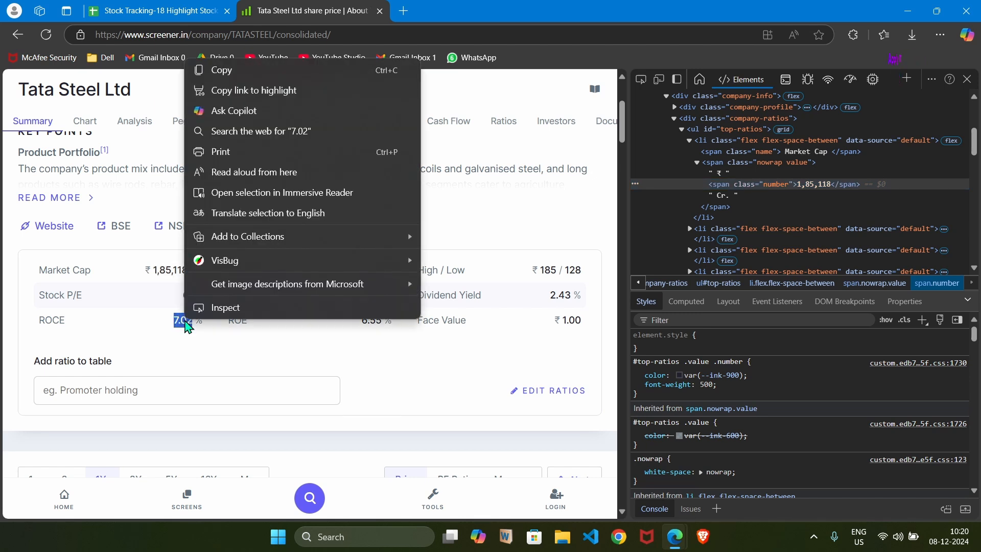
left_click(220, 308)
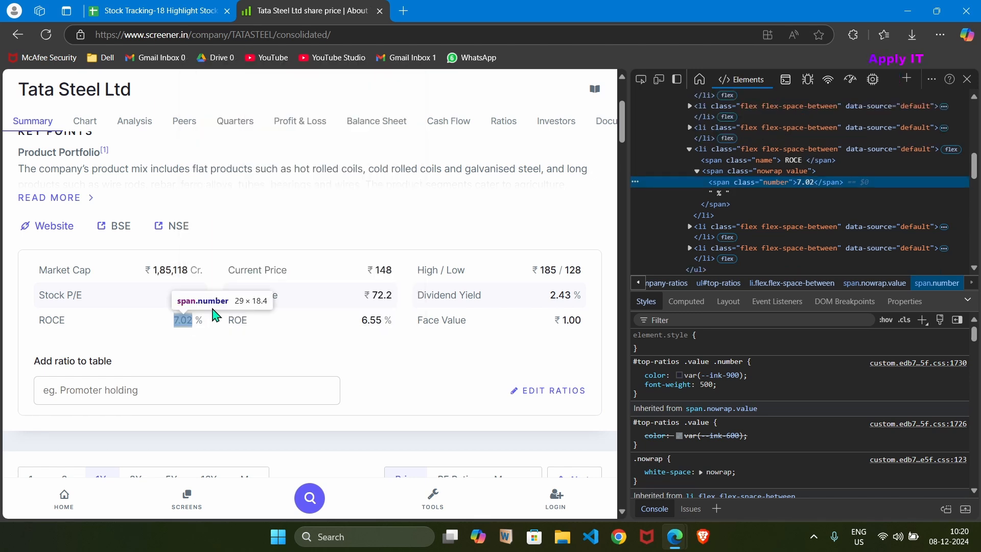
right_click(808, 185)
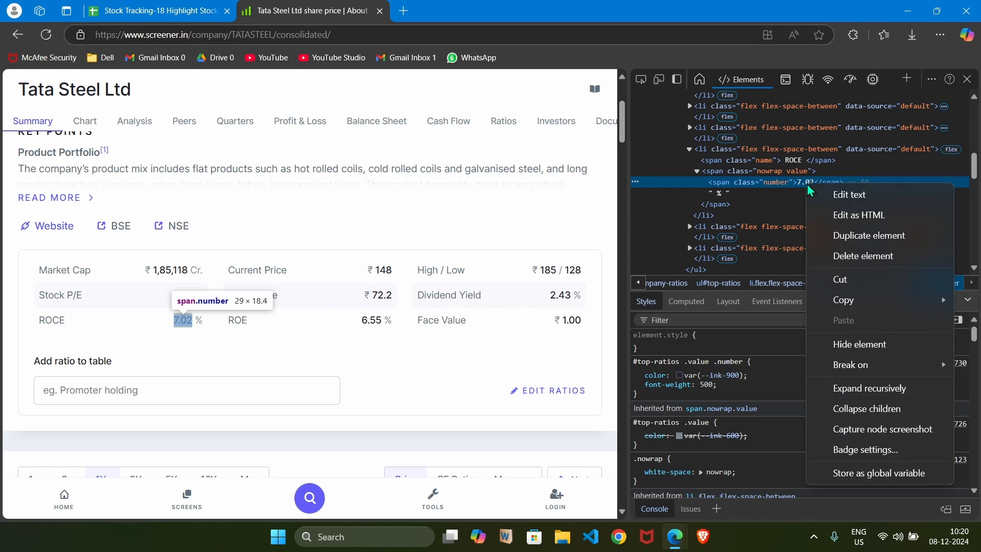
mouse_move(833, 304)
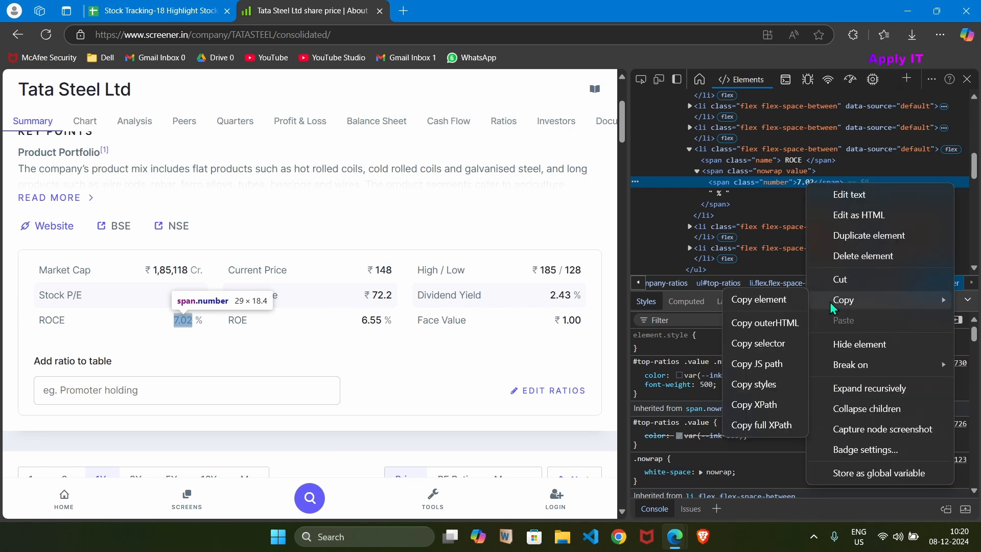
left_click(749, 426)
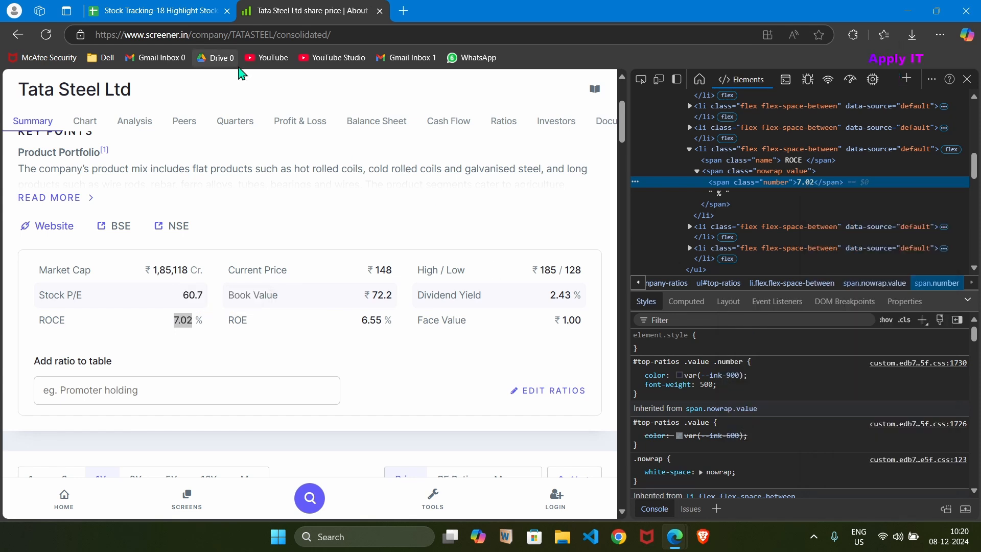
Return to the tracking sheet and replace the XPath in E4's IMPORTXML formula with the copied "/html/body/main/div[3]/div[3]/div[2]/ul/li[7]/span[2]/span".
left_click(171, 11)
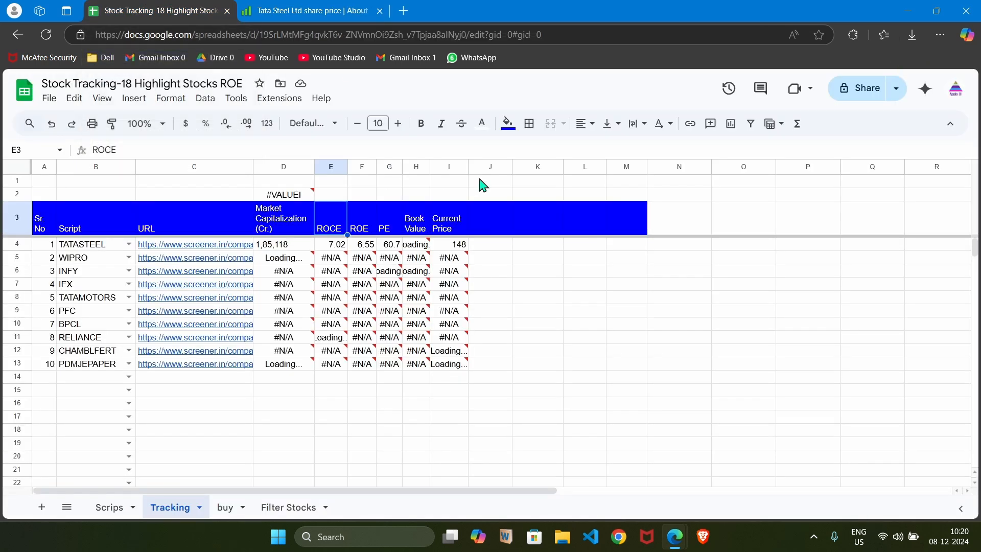
left_click(342, 249)
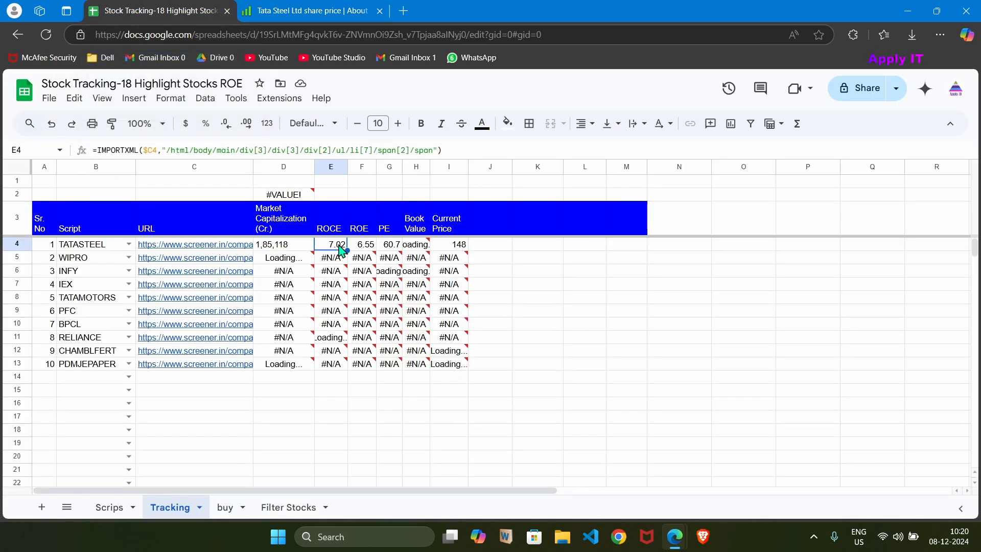
left_click(432, 150)
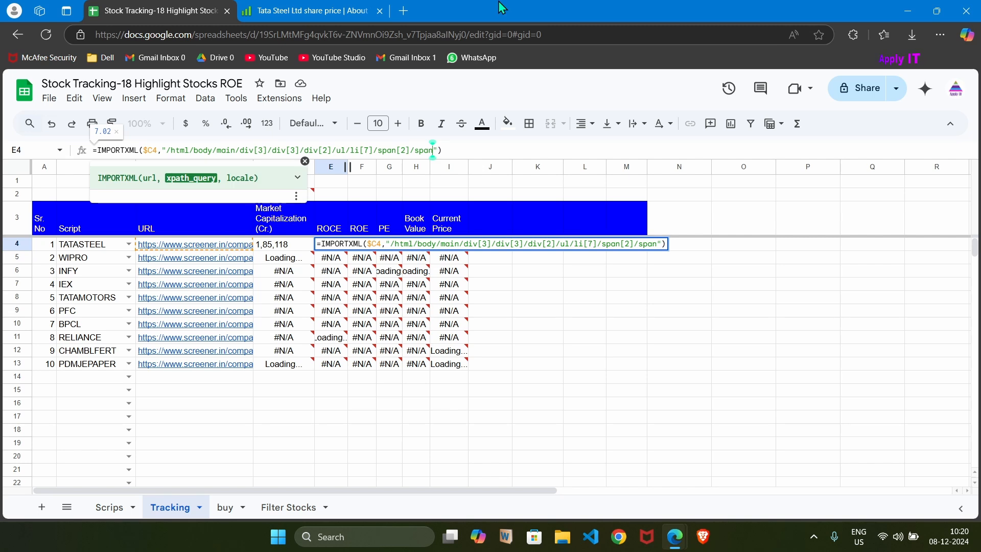
key("shift+Left")
key("shift+Left")
key("shift+Left")
key("shift+Left")
key("shift+Left")
key("shift+Left")
key("shift+Left")
key("shift+Left")
key("shift+Left")
key("shift+Left")
key("shift+Left")
key("shift+Left")
key("shift+Left")
key("shift+Left")
key("shift+Left")
key("shift+Left")
key("shift+Left")
key("shift+Left")
key("shift+Left")
key("shift+Left")
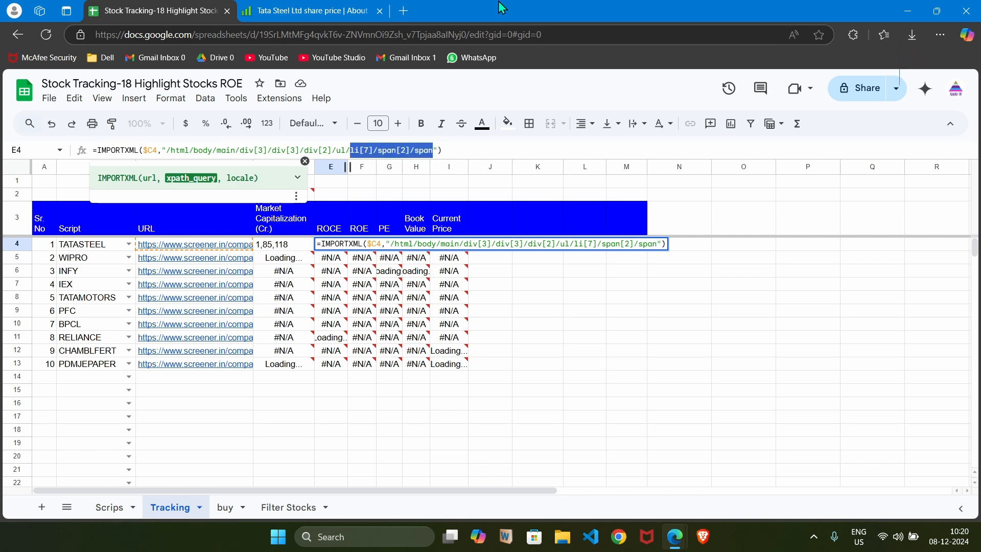
key("shift+Left")
key("shift+Left")
key("shift+Left")
key("shift+Left")
key("shift+Left")
key("shift+Left")
key("shift+Left")
key("shift+Left")
key("shift+Left")
key("shift+Left")
key("shift+Left")
key("shift+Left")
key("shift+Left")
key("shift+Left")
key("shift+Left")
key("shift+Left")
key("shift+Left")
key("shift+Left")
key("shift+Left")
key("shift+Left")
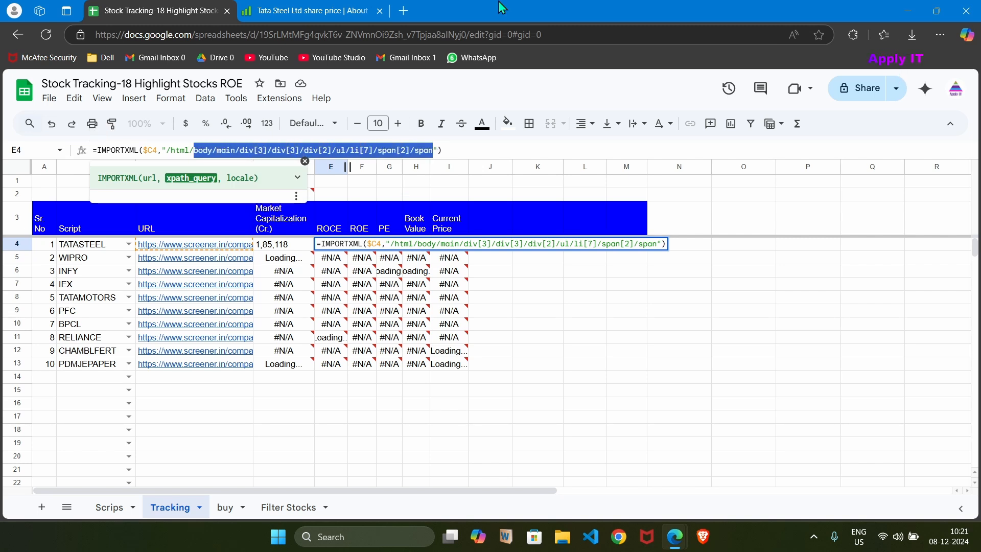
type(",\"")
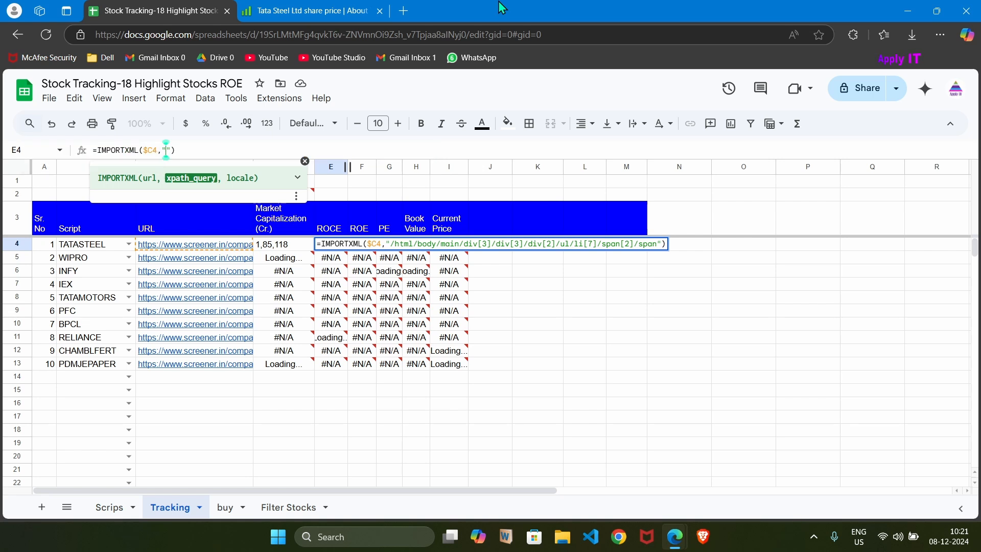
key("ctrl+v")
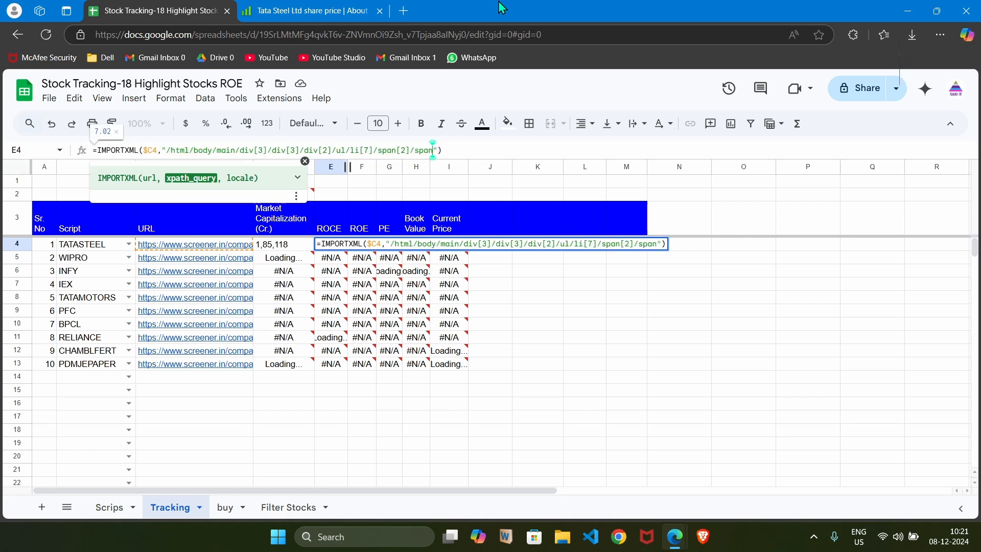
key("Return")
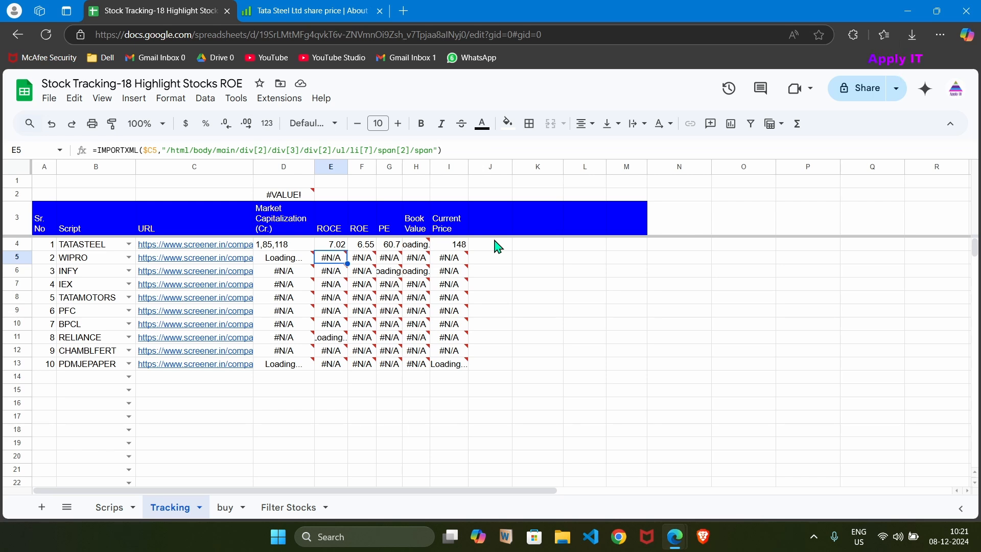
Copy D4's whole IMPORTXML formula and paste it into a new Notepad note on a line labelled "New".
key("Up")
key("Left")
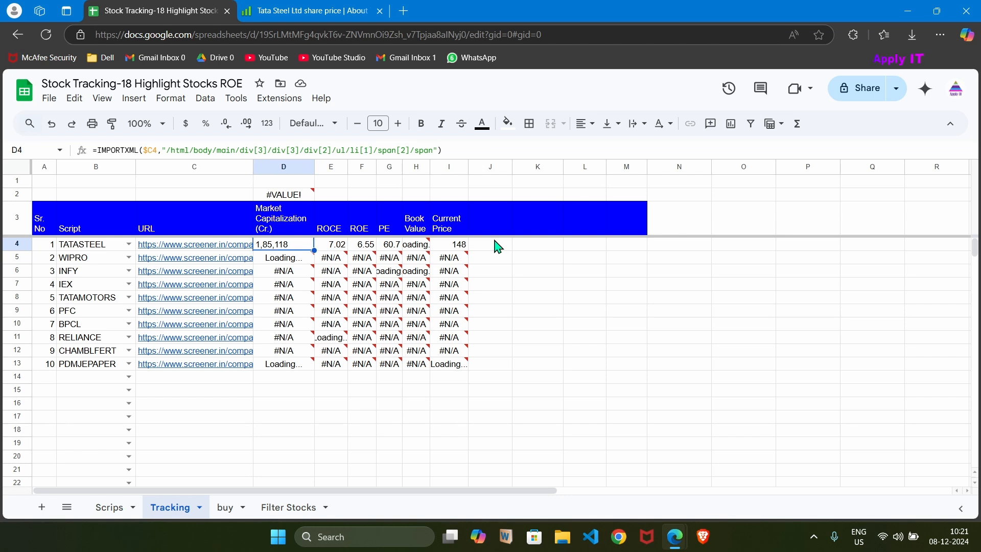
left_click(300, 254, "shift")
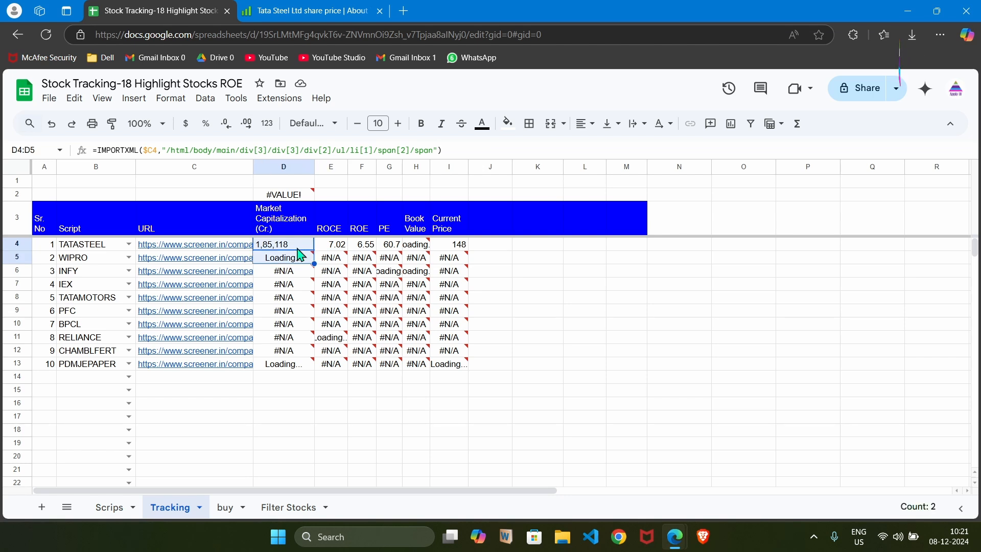
mouse_move(305, 263)
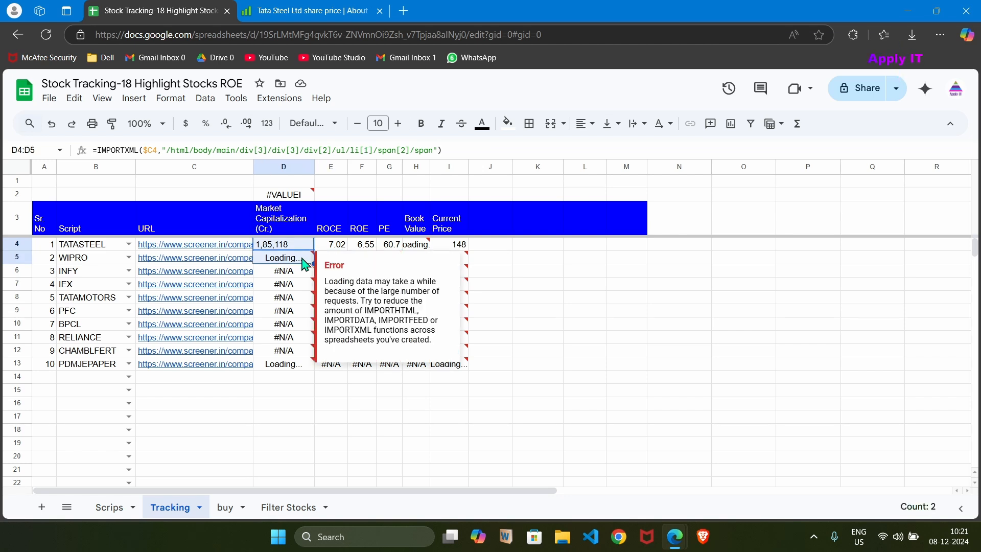
left_click(470, 151)
key("ctrl+a")
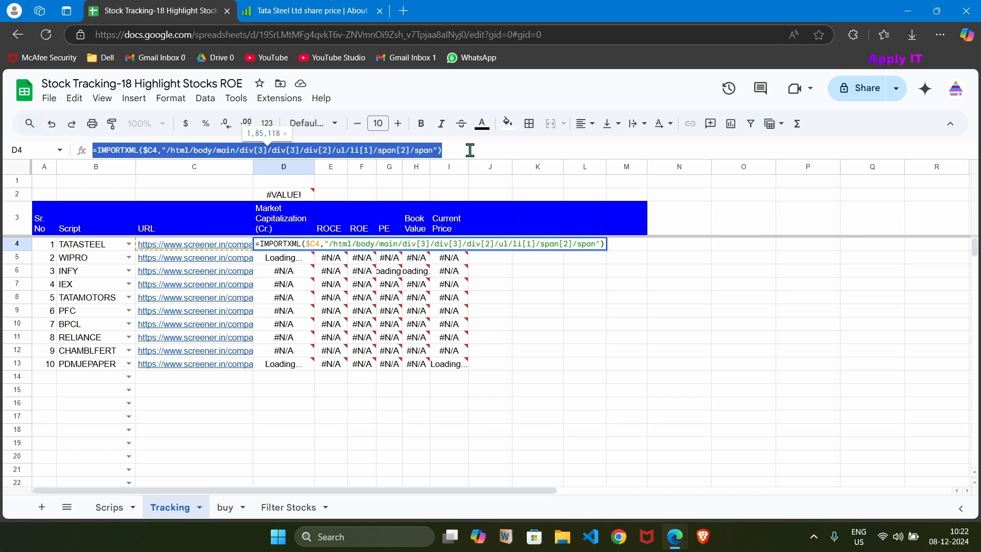
key("super+r")
key("Return")
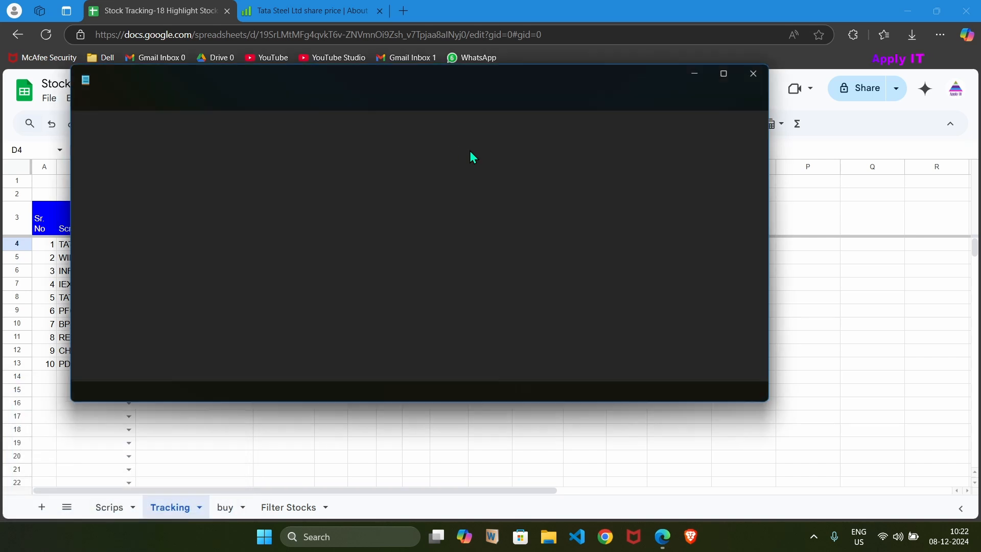
type("New")
key("Tab")
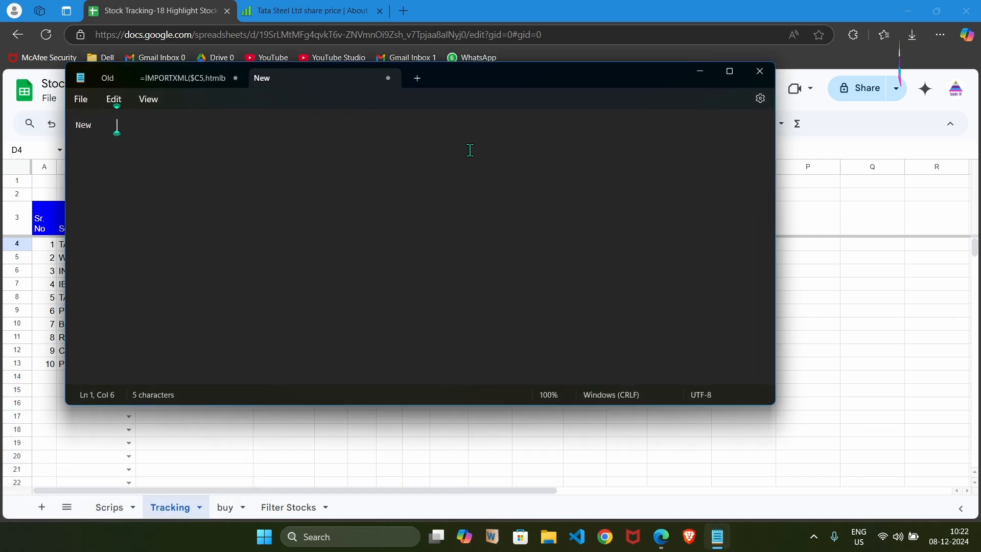
key("ctrl+v")
key("Return")
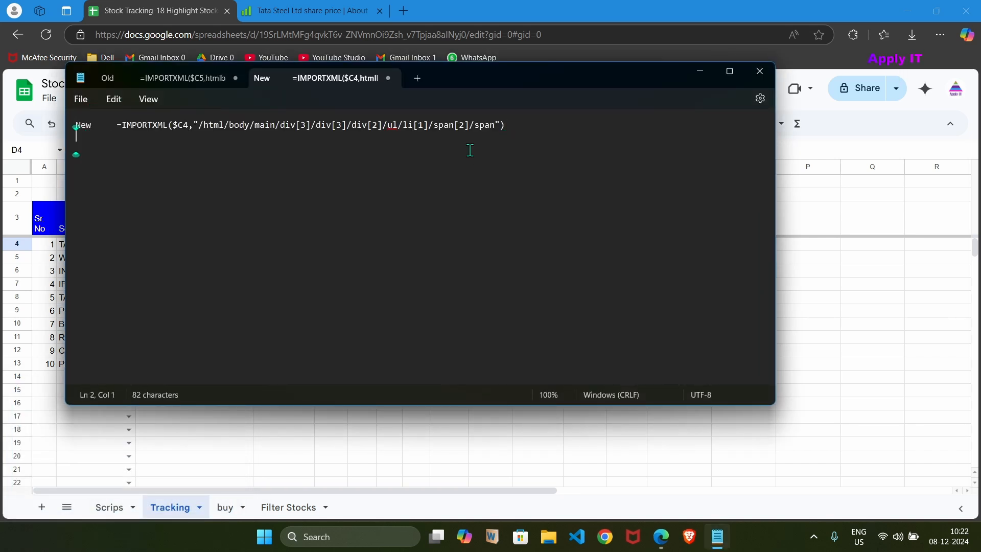
Add a second Notepad line labelled "Old" and paste D5's whole IMPORTXML formula from the tracking sheet beside it.
type("Old")
key("Tab")
key("alt+Tab")
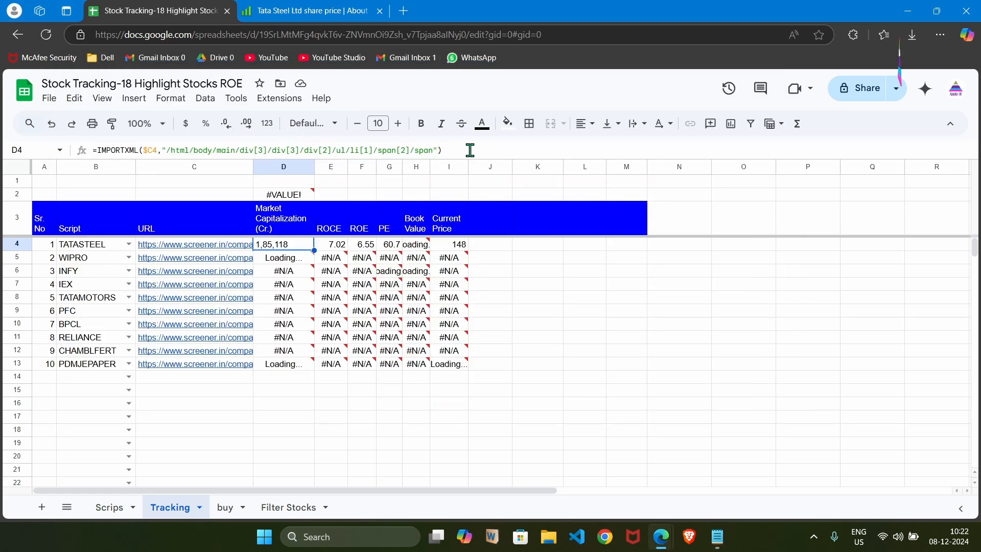
key("Down")
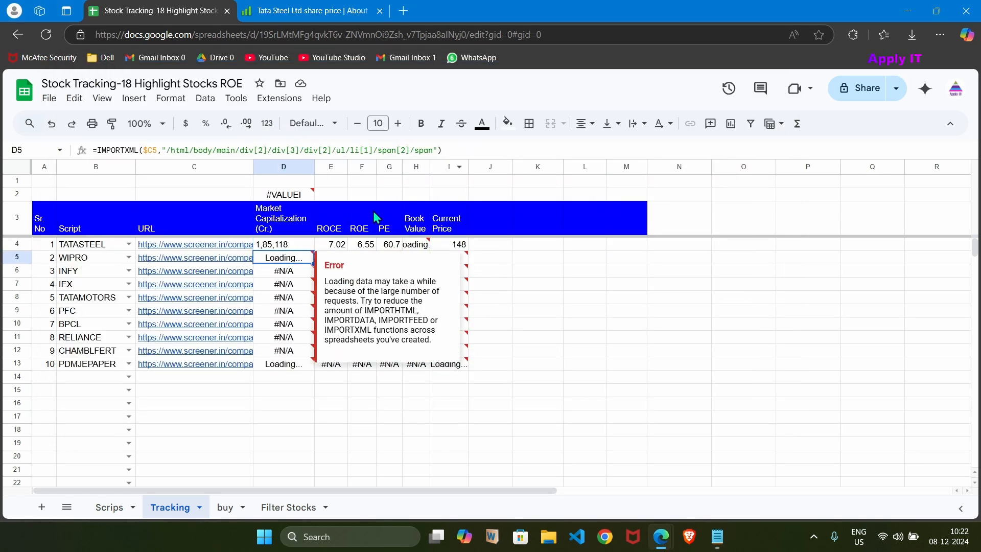
left_click(463, 148)
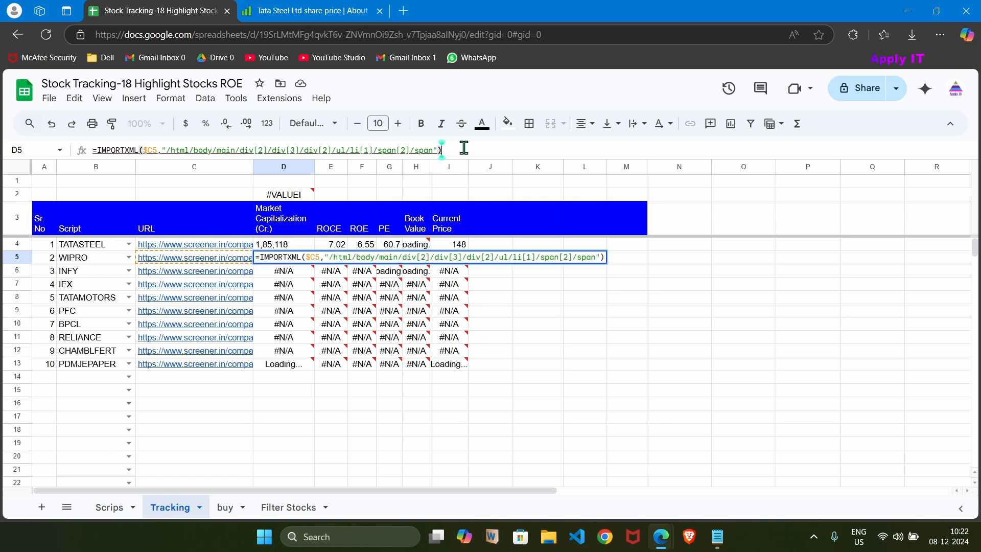
key("ctrl+a")
key("ctrl+c")
key("alt+Tab")
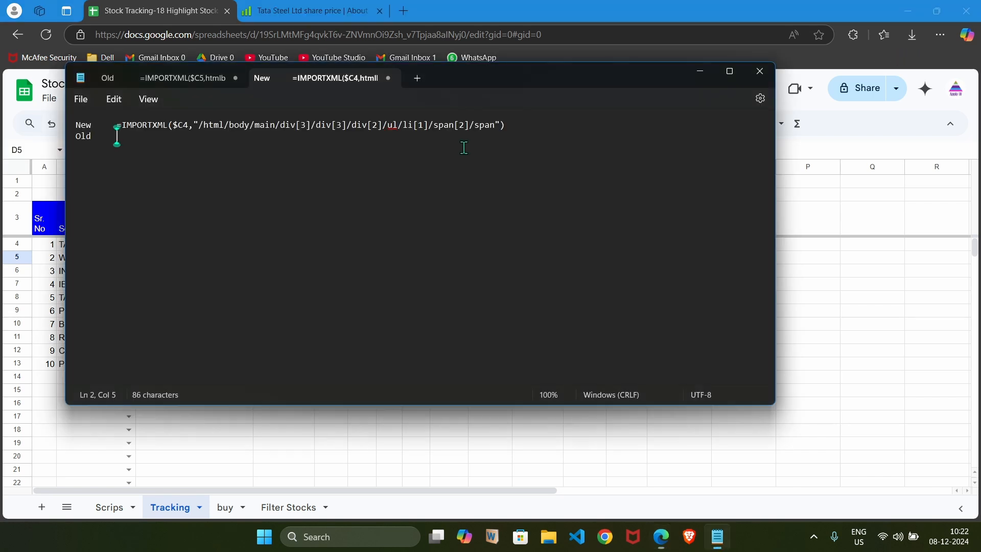
key("ctrl+v")
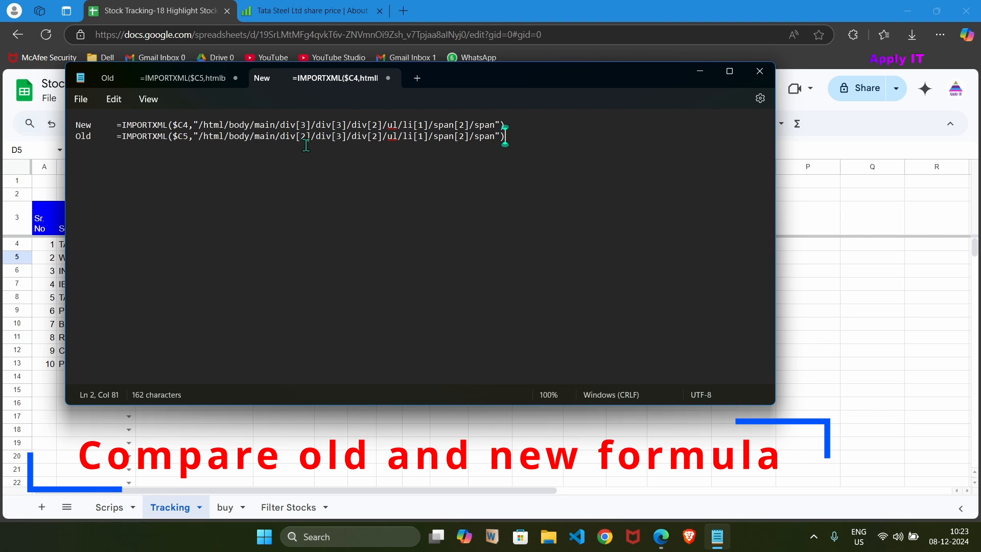
Compare the first div index after main in the old and new formulas, and minimize Notepad.
left_click_drag(299, 136, 306, 140)
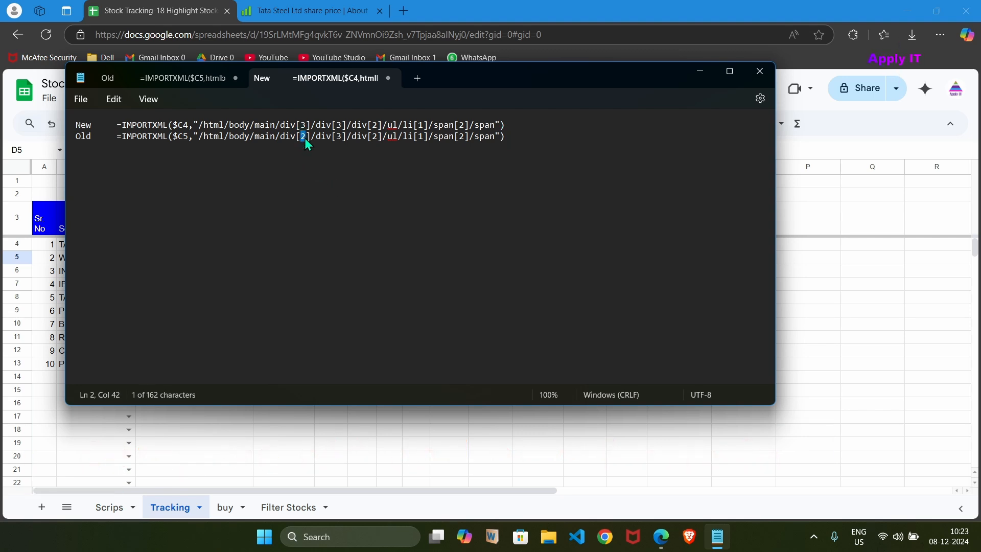
left_click_drag(300, 126, 309, 131)
left_click(700, 73)
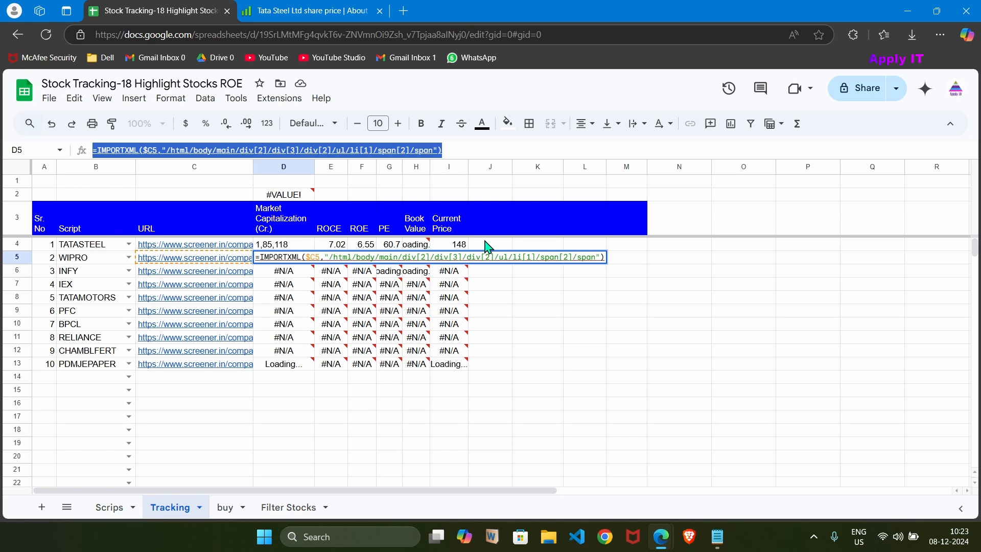
Check the IMPORTXML formulas and error notes of the WIPRO ROCE cell E5 and the INFY market cap cell D6.
key("Right")
key("Up")
key("Down")
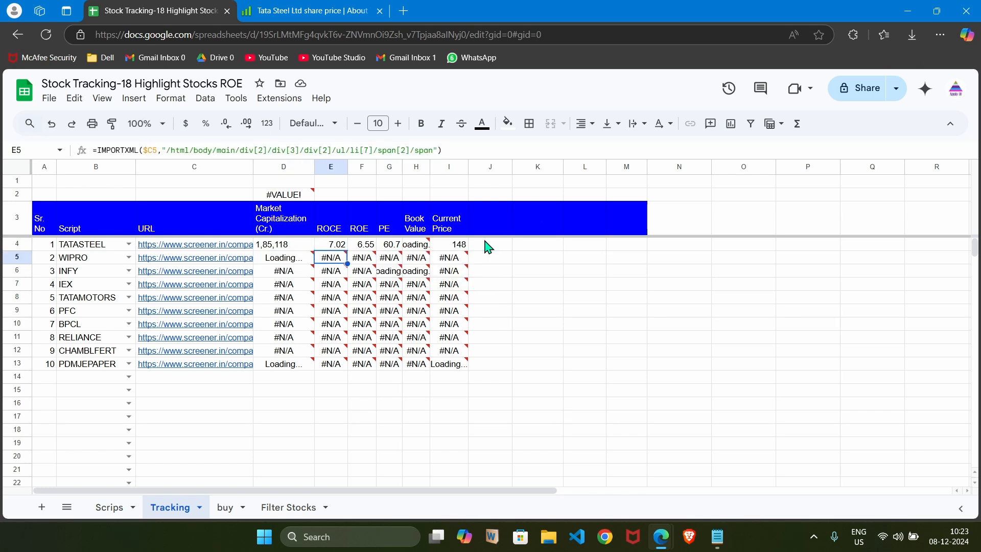
key("Right")
key("Left")
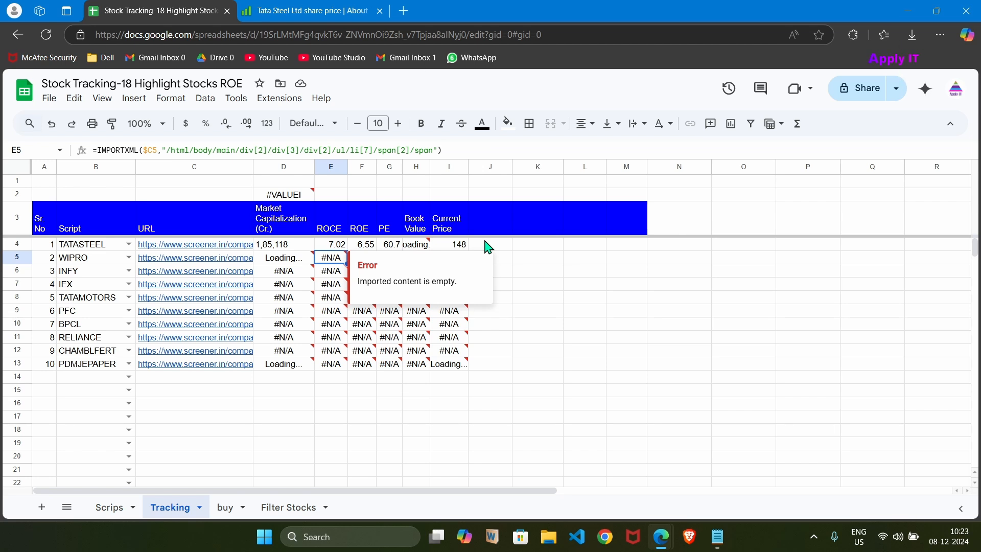
left_click(279, 276)
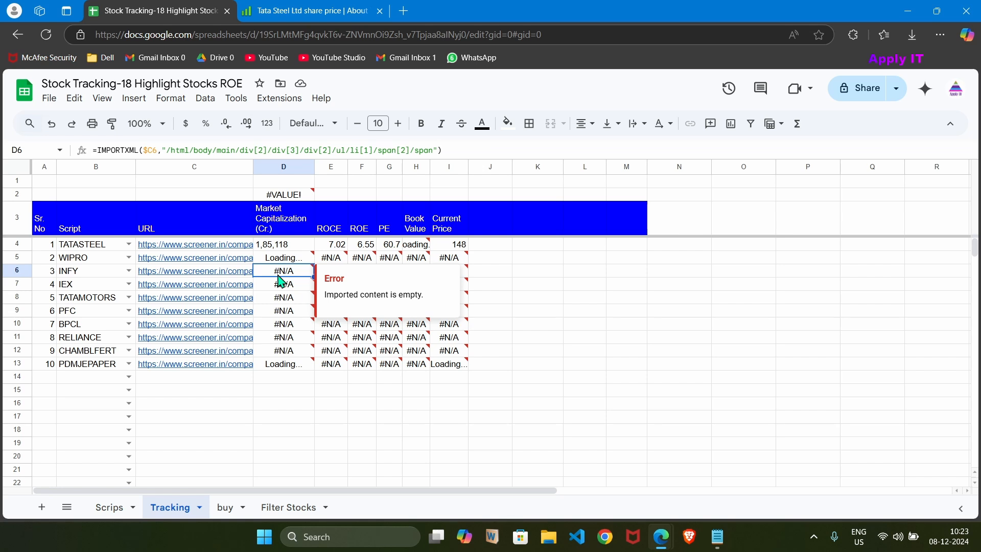